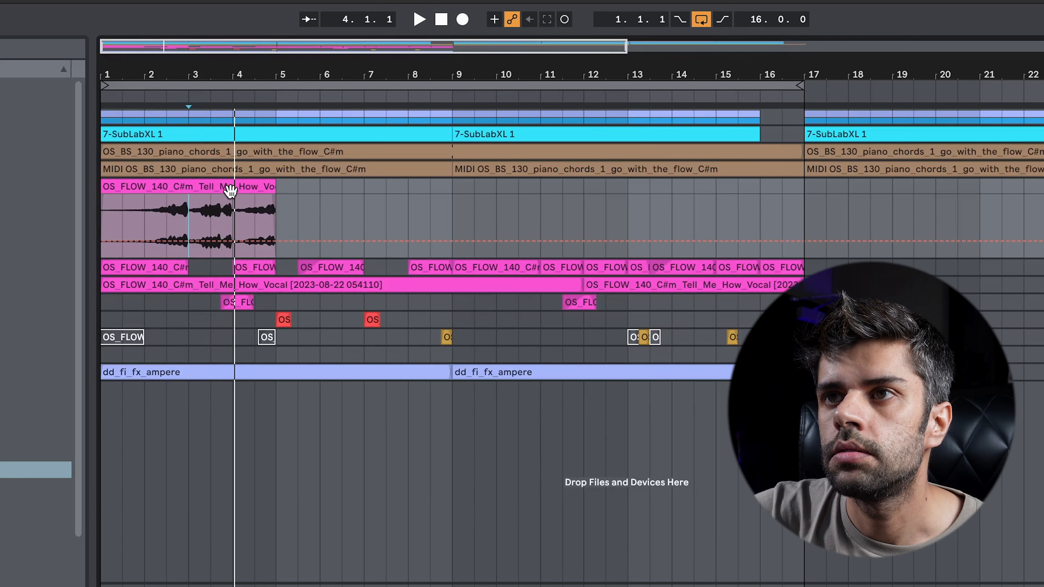
Split the four-bar vocal clip and space its pieces out so they start at bars 1, 4 and 6.
drag(229, 190, 273, 189)
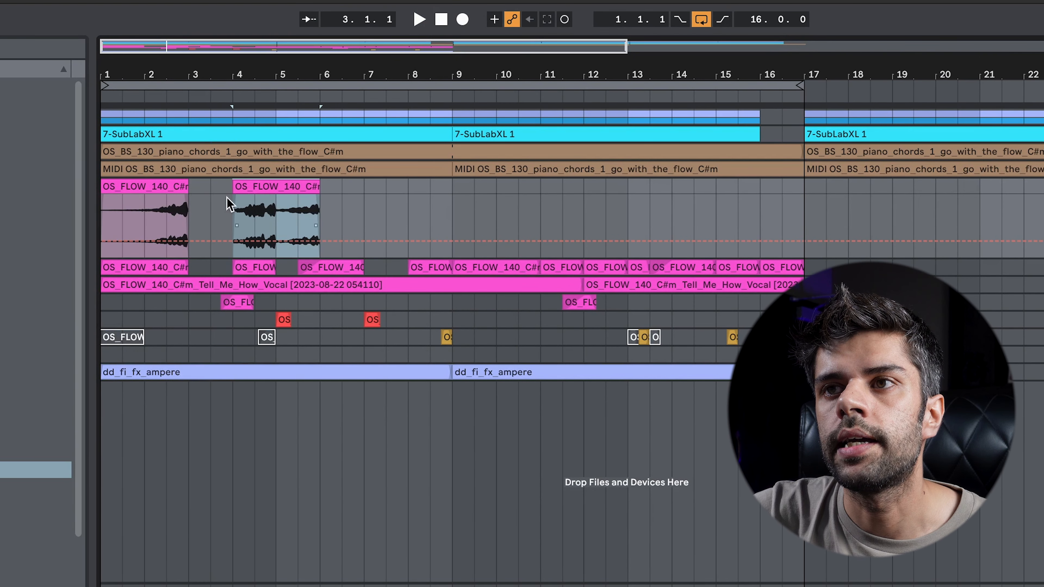
click(141, 213)
key(ctrl+e)
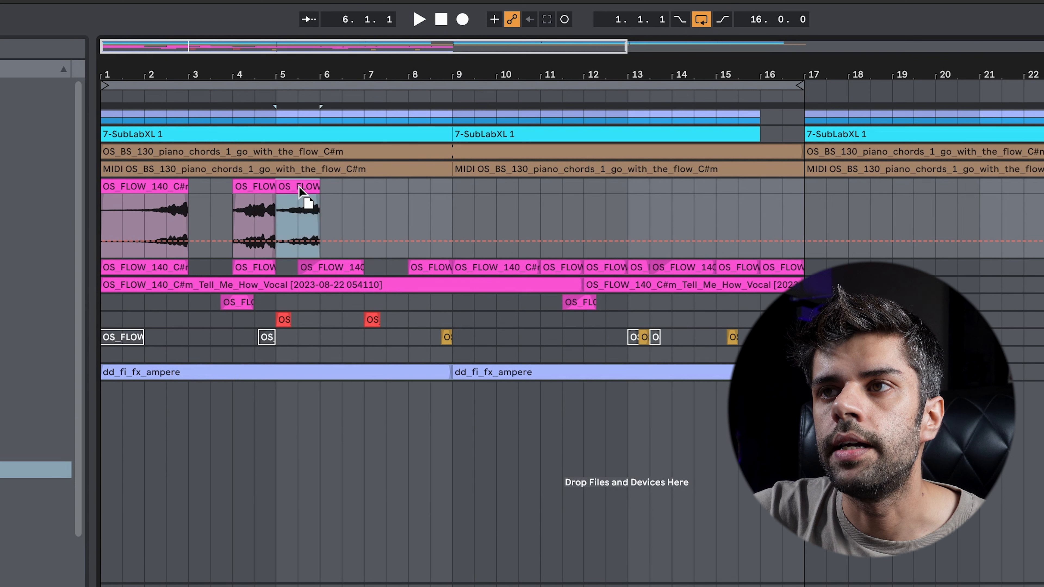
drag(314, 186, 359, 187)
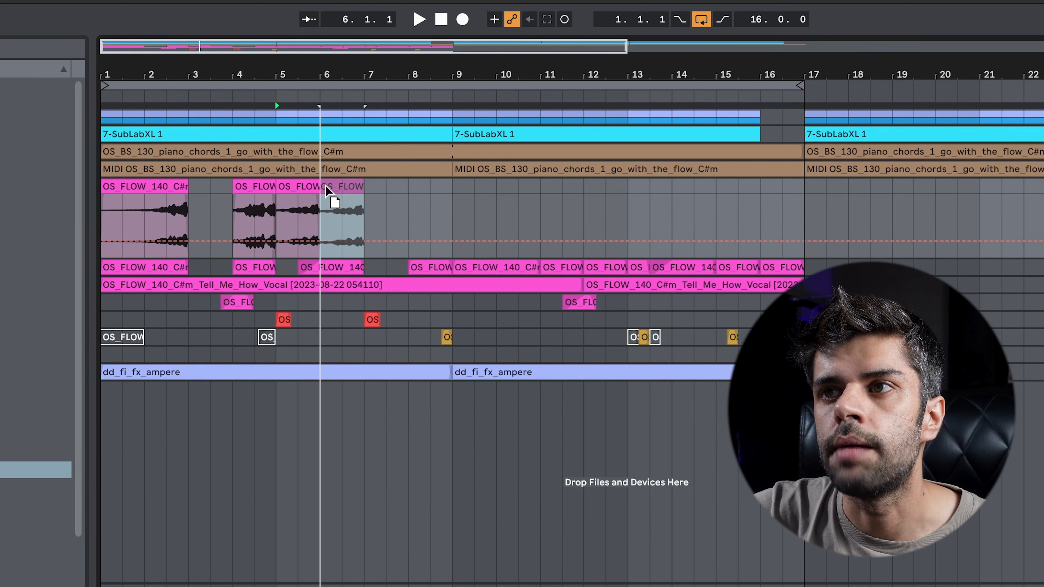
click(128, 185)
mouse_move(107, 192)
mouse_down()
mouse_move(152, 189)
mouse_move(98, 198)
mouse_up()
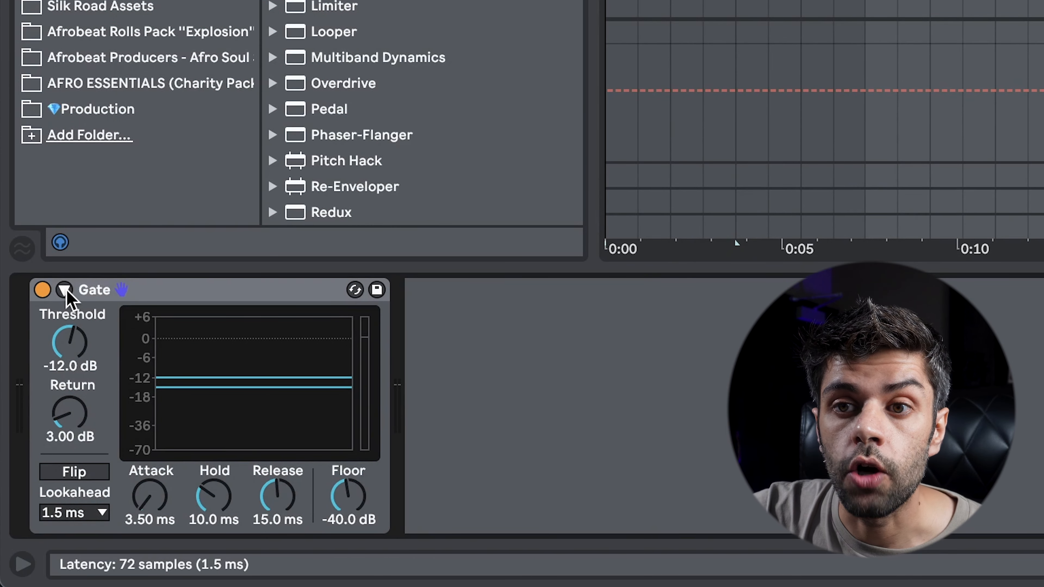
Enable the Gate's sidechain, set its source to 2-MJCOLE 130 drum loop garage torpedo tops, and play the gated vocal briefly.
click(64, 291)
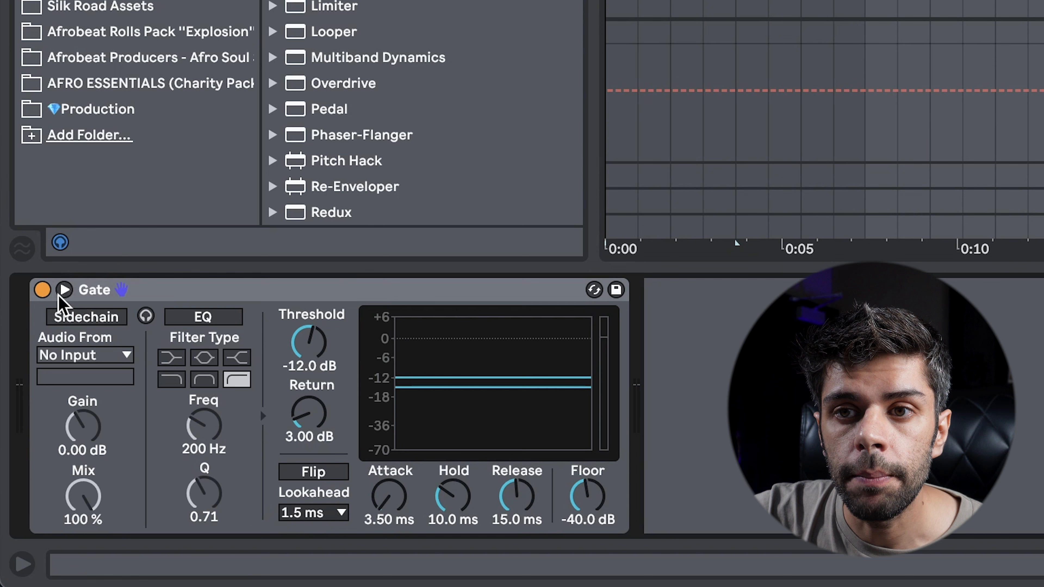
click(94, 317)
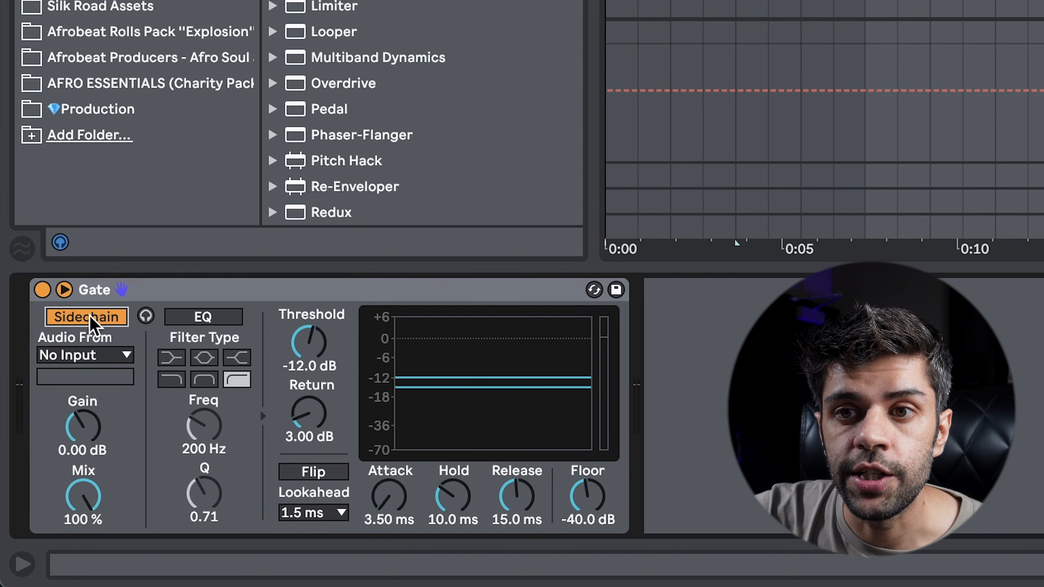
click(86, 356)
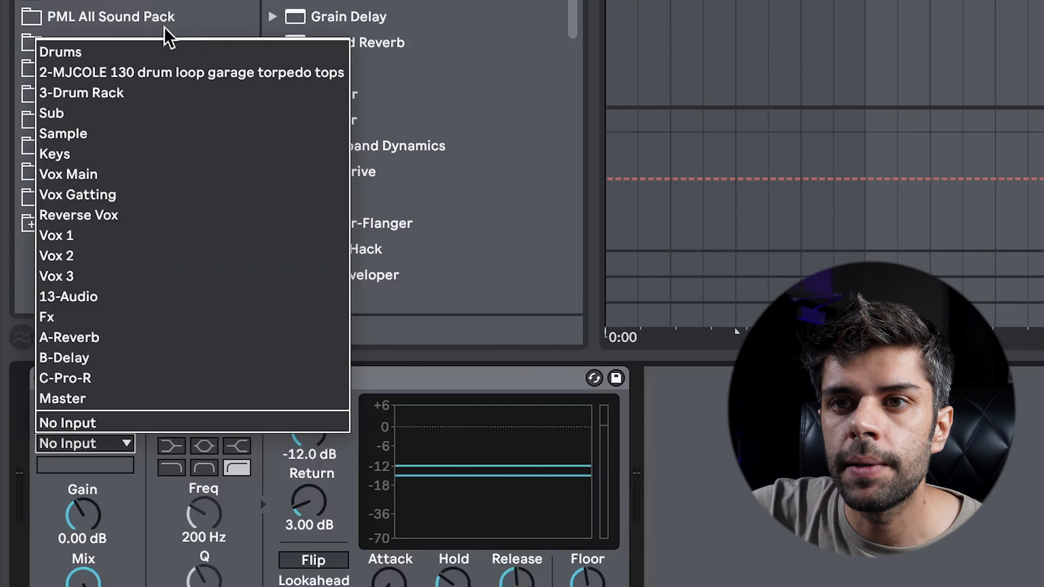
click(125, 74)
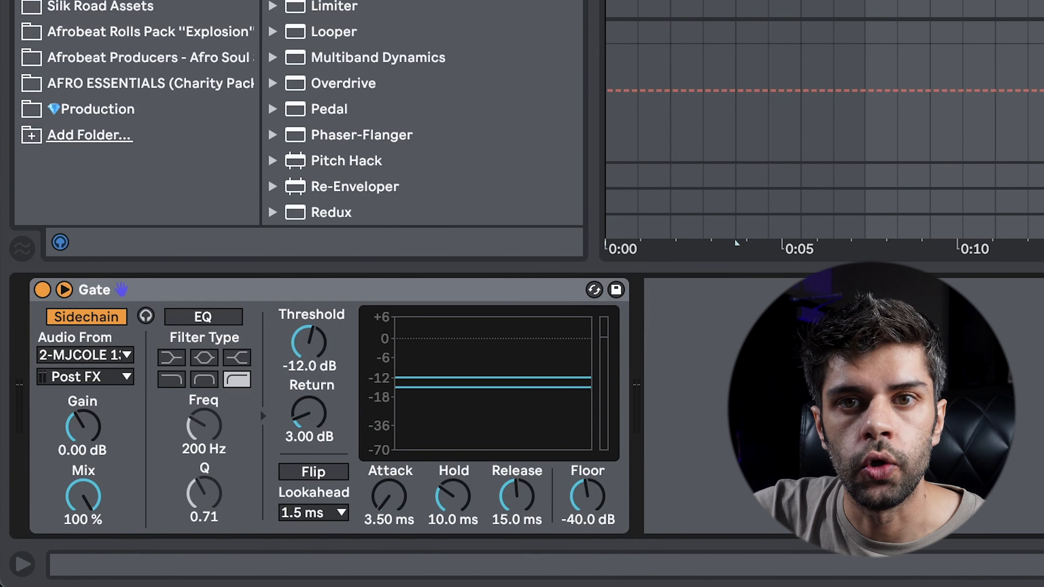
key(space)
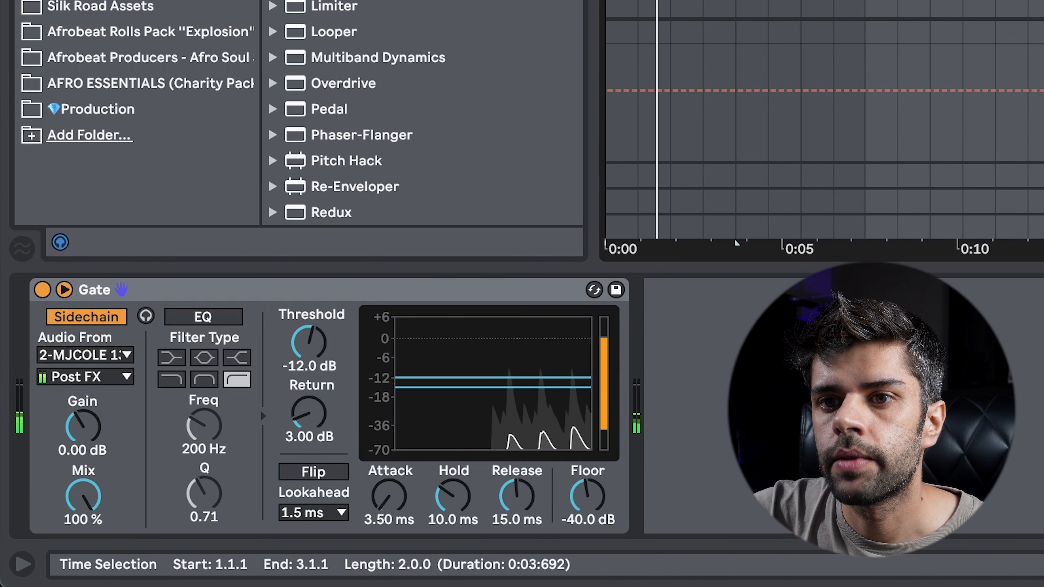
key(space)
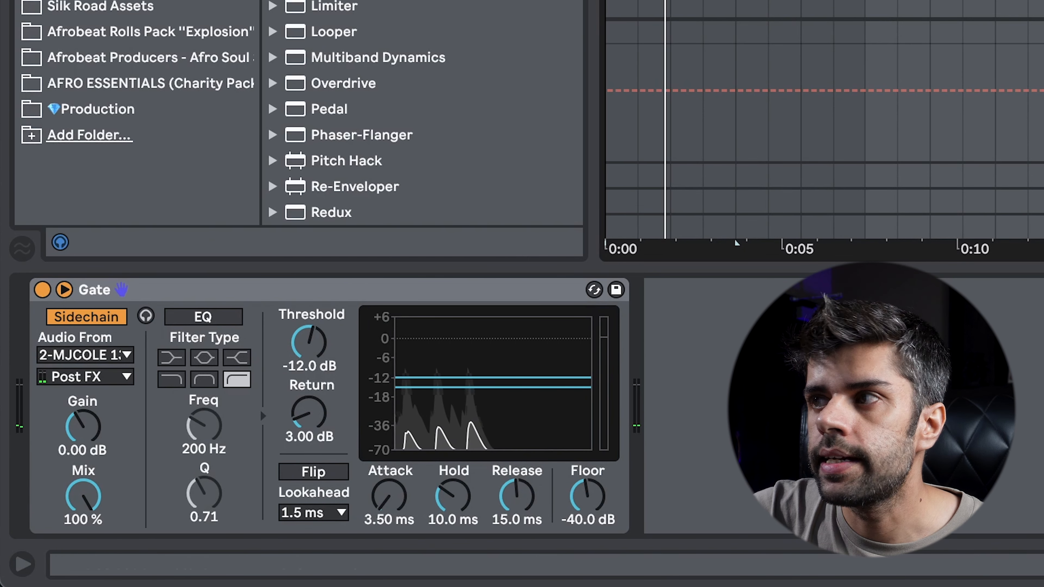
Keep the MJCOLE drum loop track as the Gate's sidechain source and set its tap point to Pre FX.
click(123, 354)
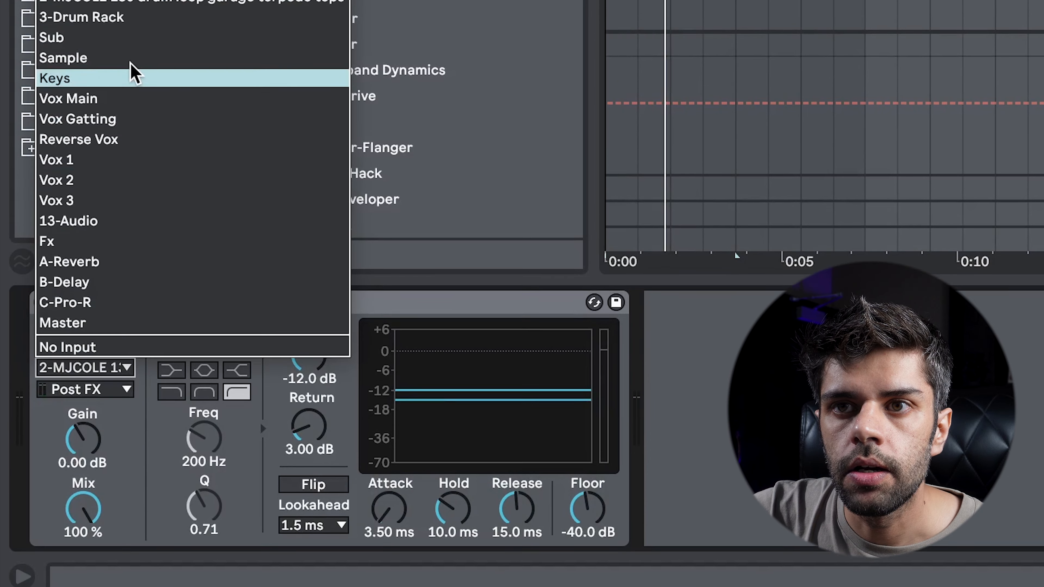
click(140, 4)
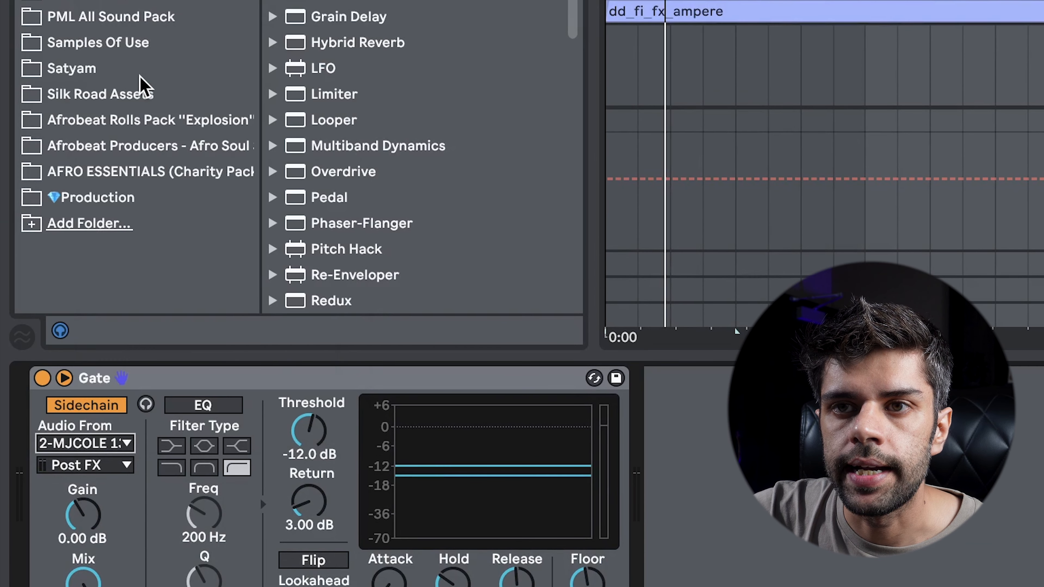
click(103, 465)
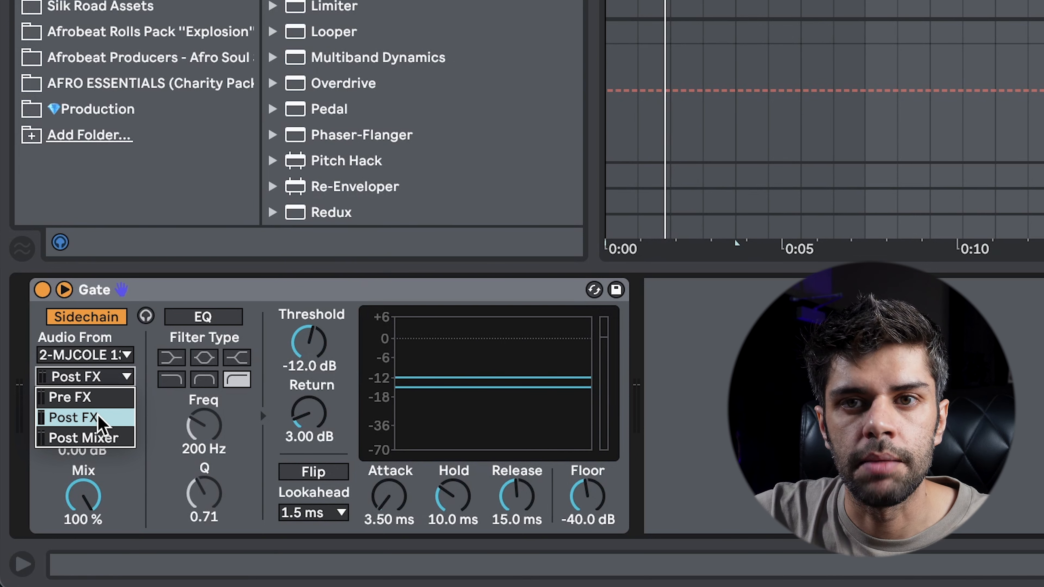
click(106, 396)
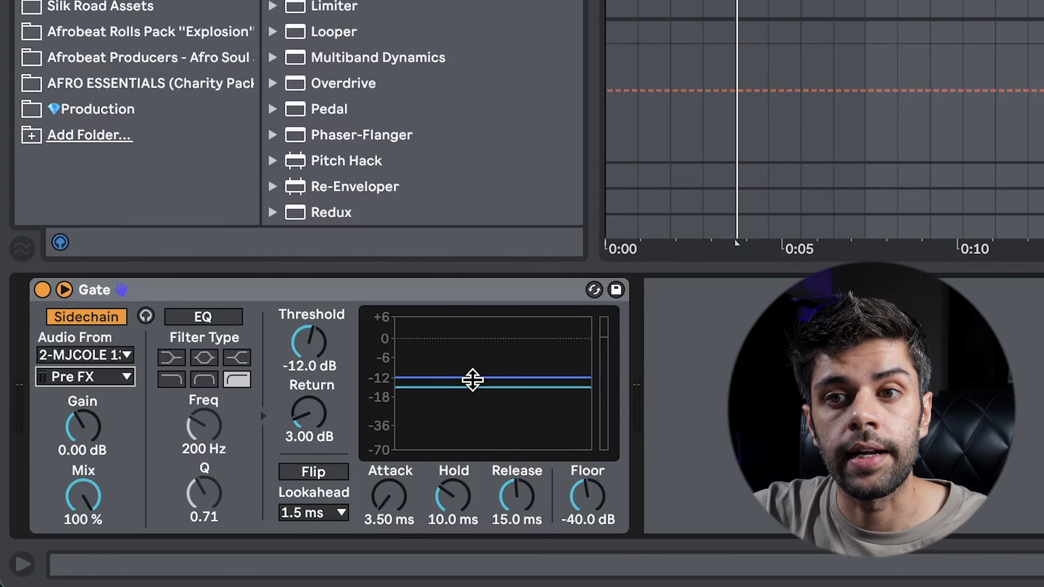
Set the Gate's threshold to -32.4 dB and its release to 22.1 ms.
drag(473, 377, 473, 423)
mouse_move(523, 477)
mouse_down()
mouse_move(521, 499)
mouse_move(521, 473)
mouse_up()
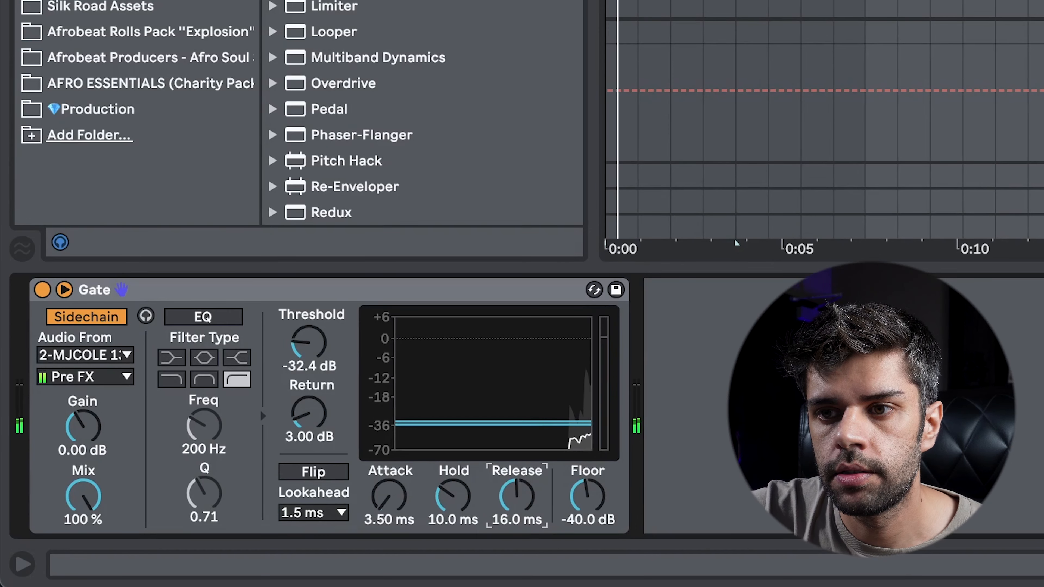
mouse_move(517, 496)
mouse_down()
mouse_move(517, 475)
mouse_move(517, 512)
mouse_move(518, 495)
mouse_up()
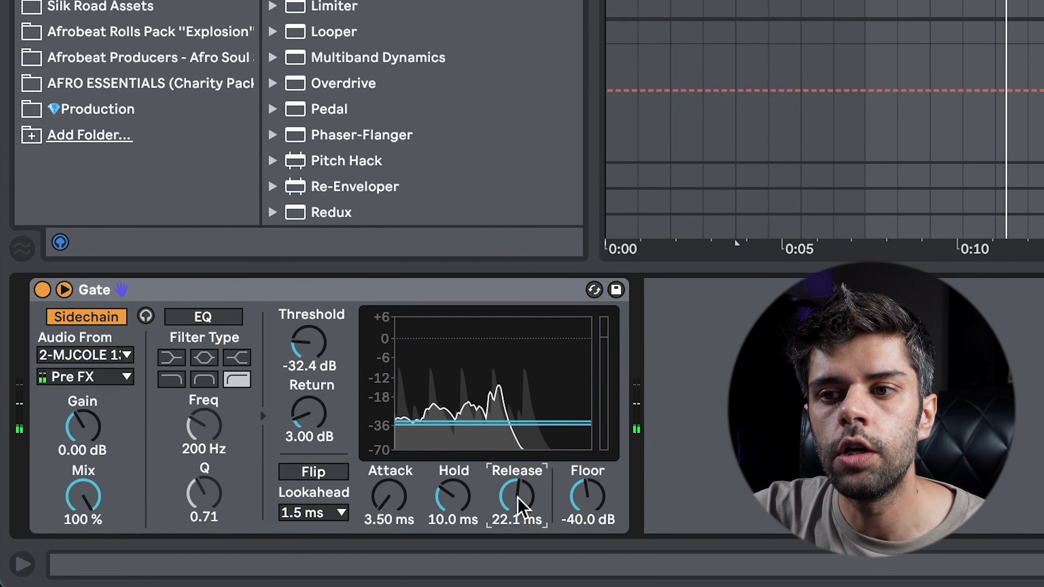
Show the Gate's release automation on the vocal track, draw a downward ramp across each of the three vocal pieces, and audition it.
right_click(518, 500)
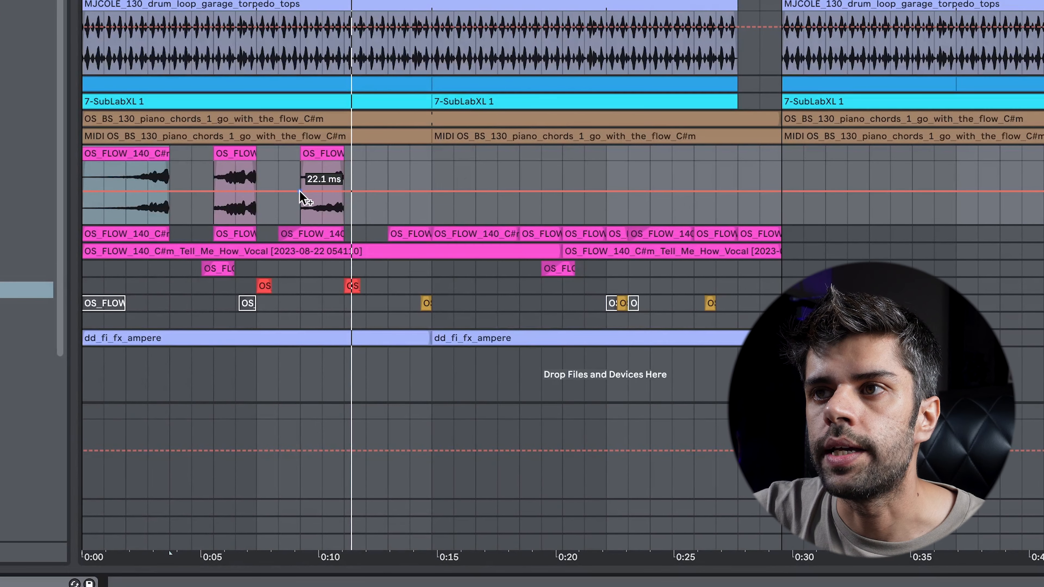
drag(300, 192, 343, 209)
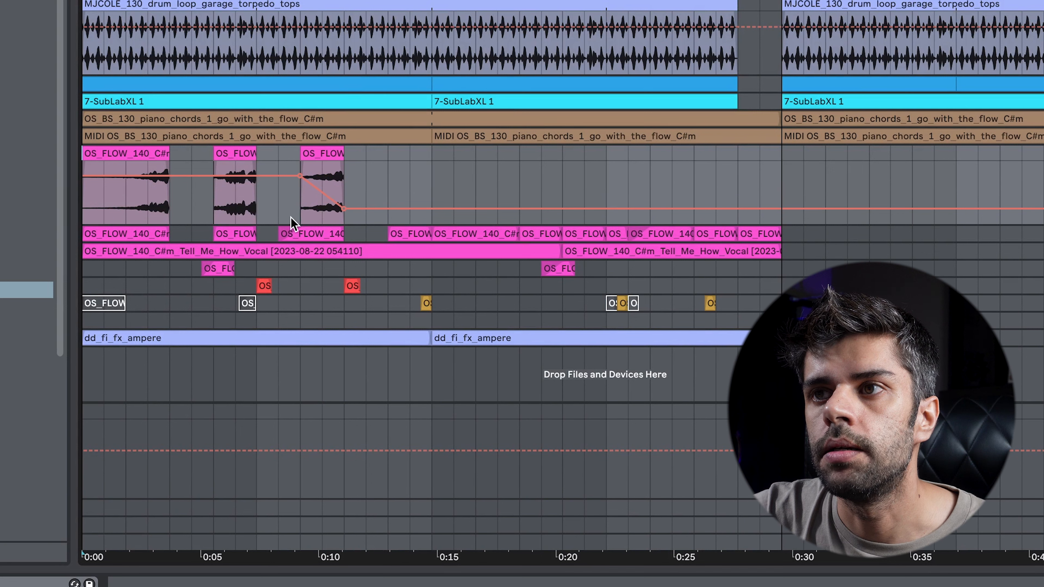
key(space)
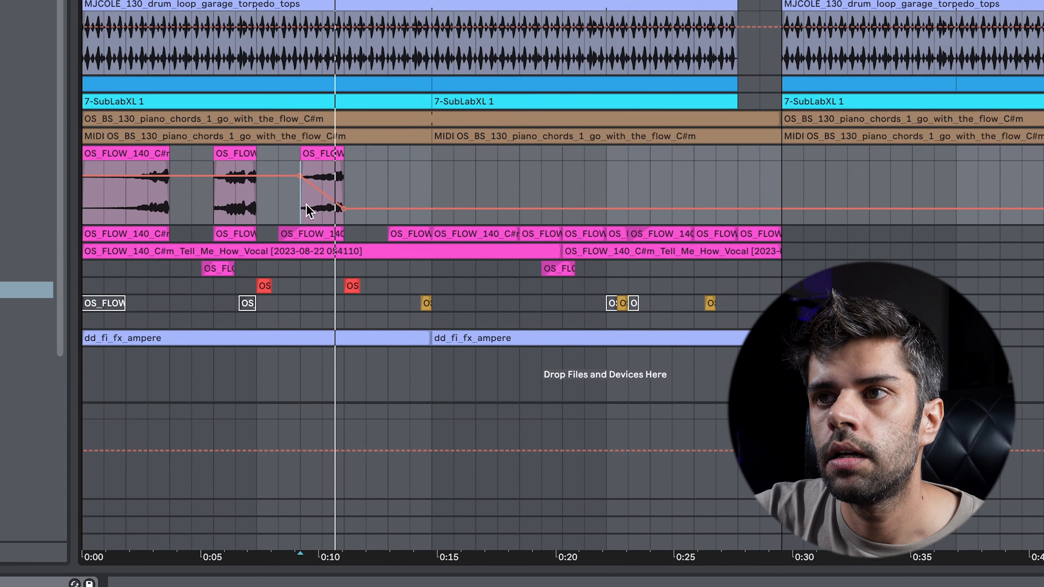
drag(245, 176, 256, 203)
drag(162, 177, 170, 210)
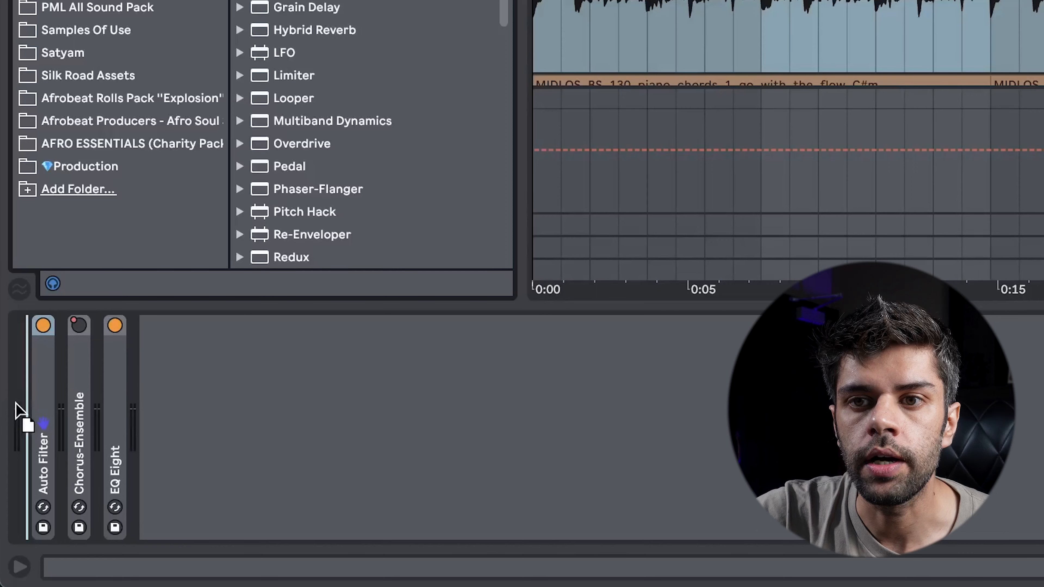
Add an Auto Filter first in the piano chords audio track's effect chain, set to band-pass at 1.20 kHz with 57% resonance.
drag(16, 411, 24, 409)
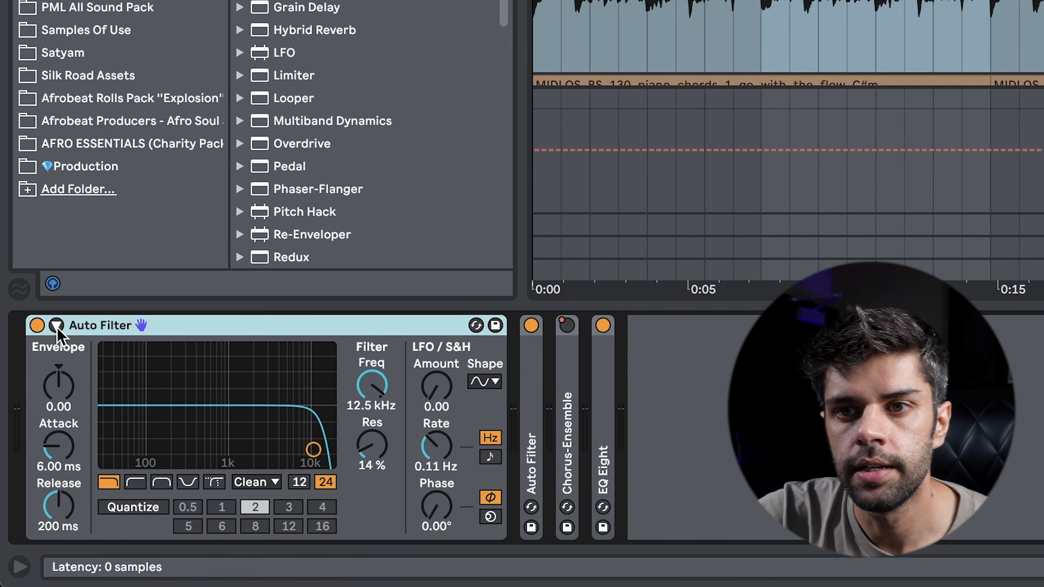
click(161, 482)
drag(226, 412, 237, 418)
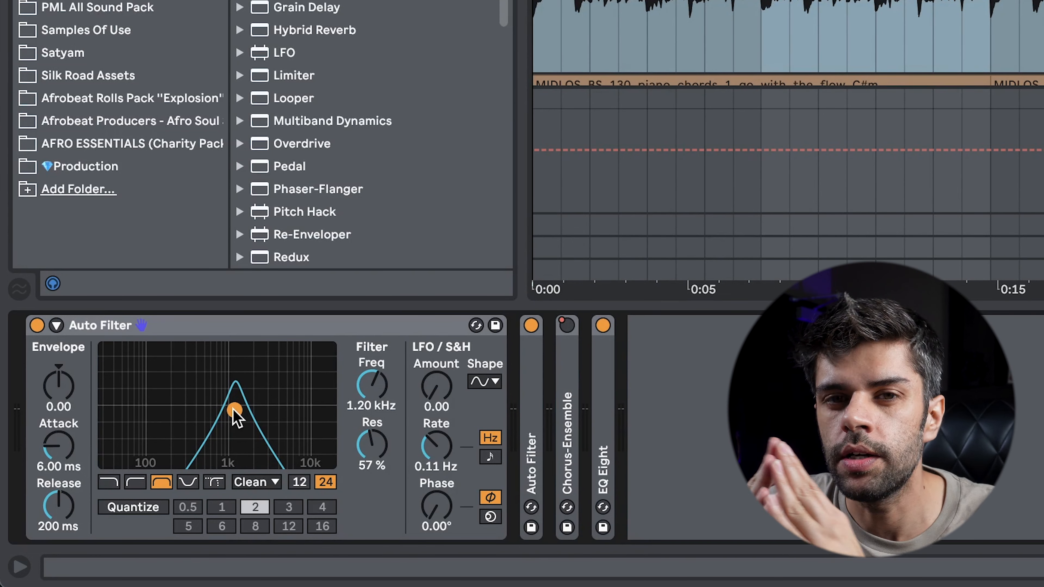
Enable the new Auto Filter's sidechain and set its source to 2-MJCOLE 130 drum loop garage torpedo tops.
click(56, 325)
click(82, 346)
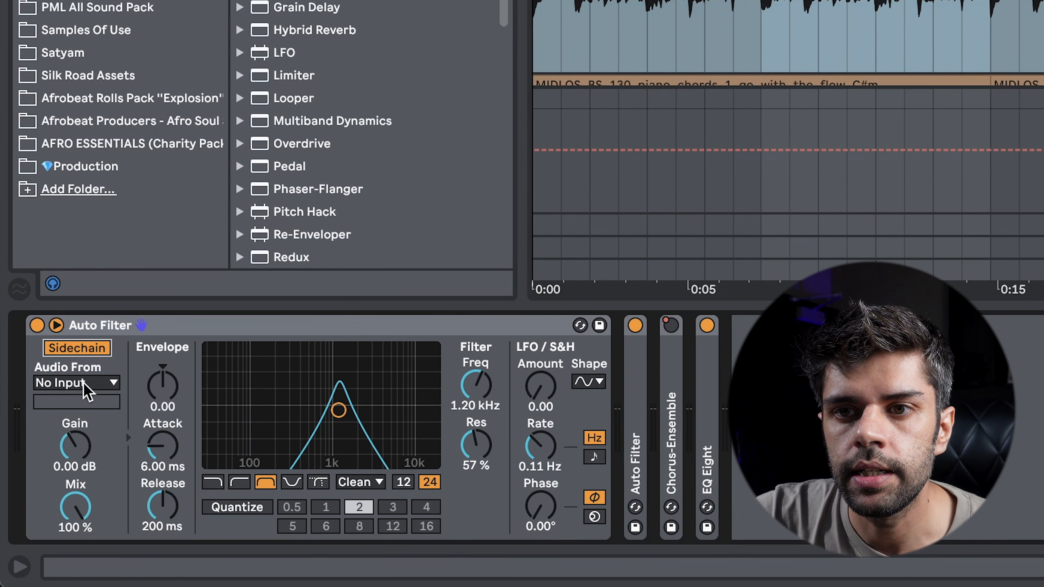
click(76, 383)
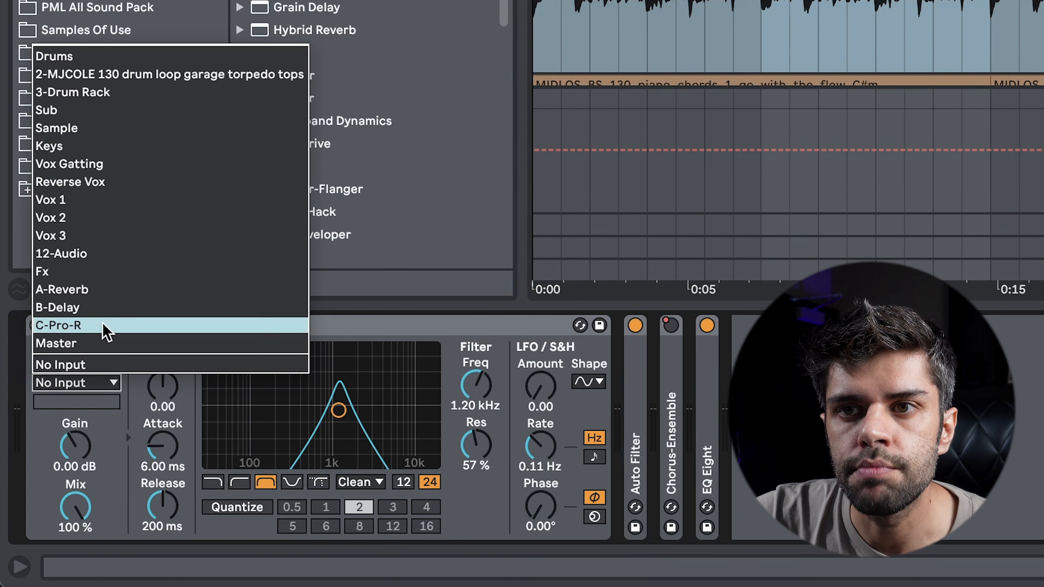
click(108, 76)
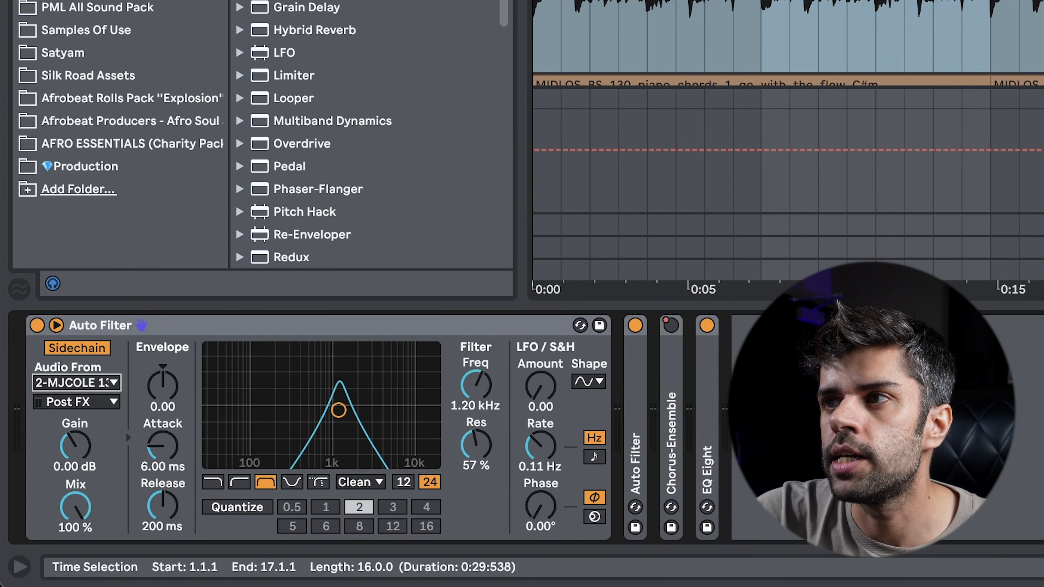
Bypass the new Auto Filter and play the piano chords to hear them without its effect.
click(1028, 8)
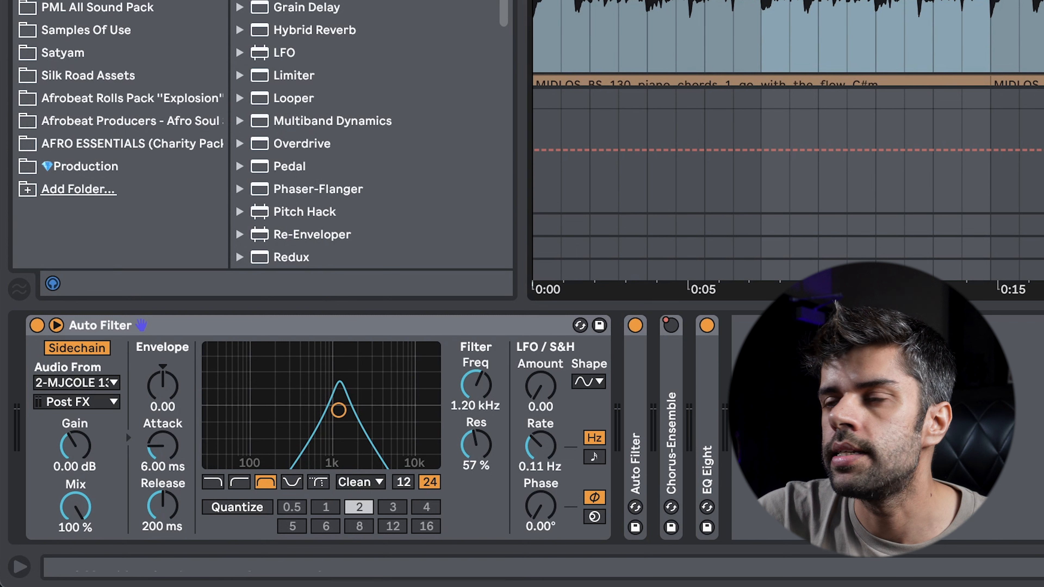
click(37, 326)
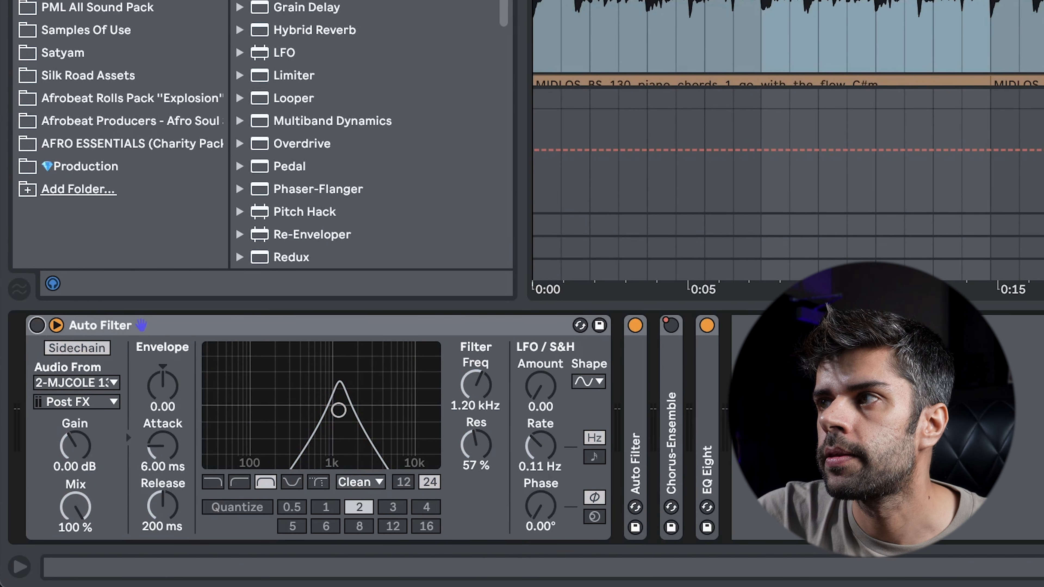
key(space)
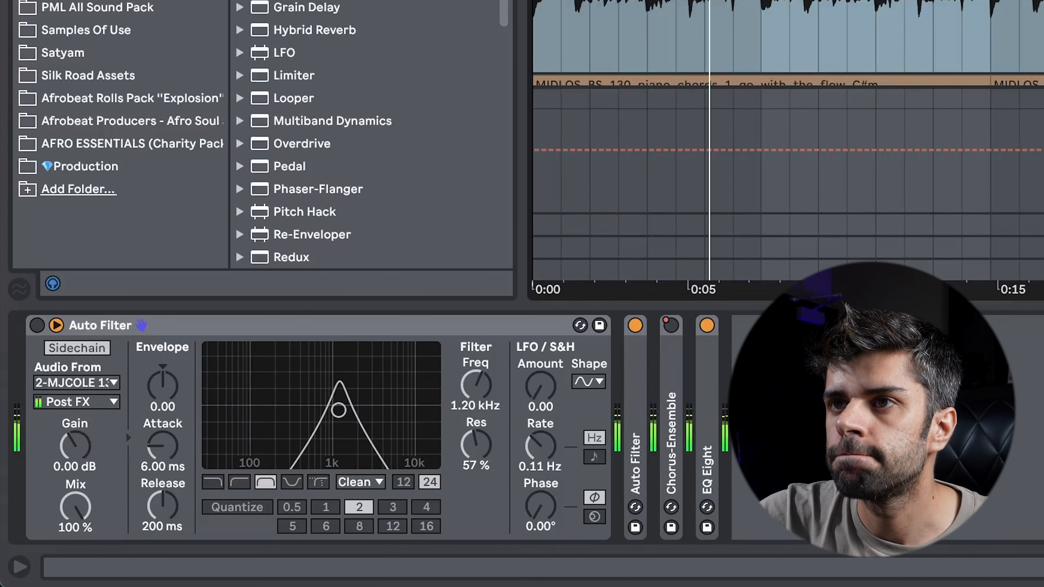
key(space)
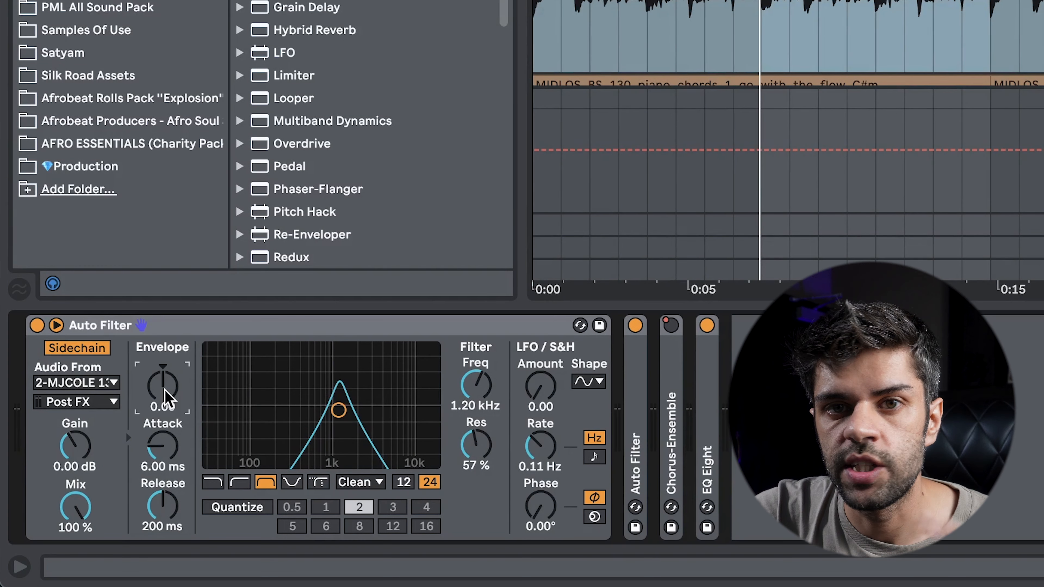
Set the Auto Filter's envelope amount to 111, circuit to OSR, slope to 12, frequency to 495 Hz and resonance to 55%.
drag(163, 389, 164, 343)
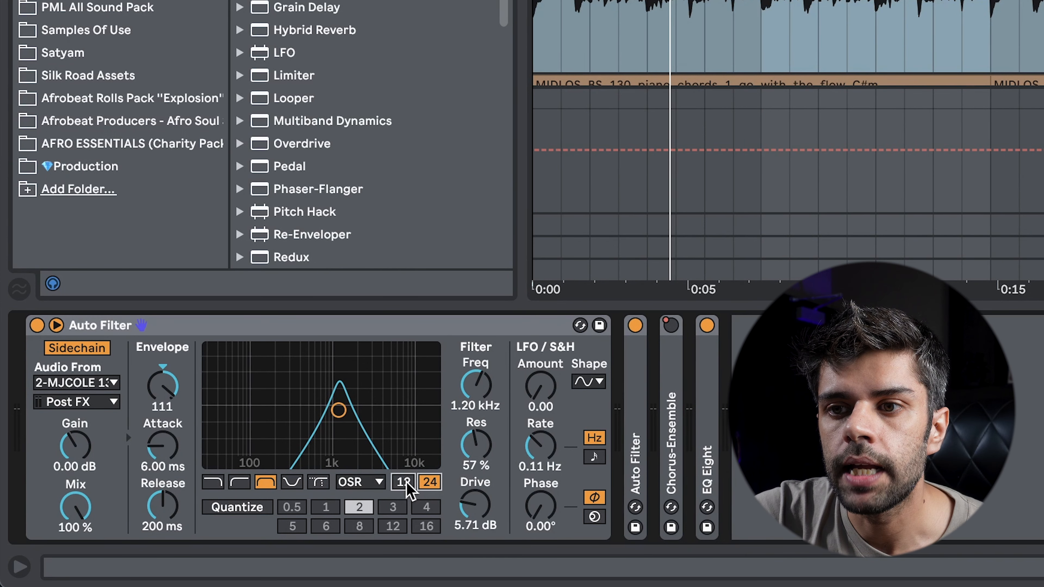
click(403, 483)
drag(341, 413, 309, 417)
key(space)
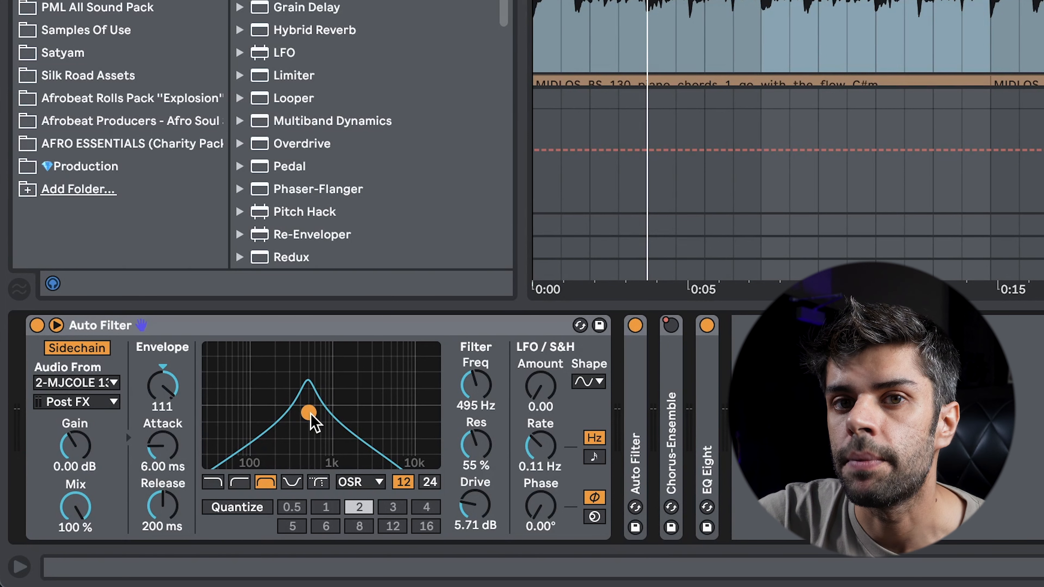
During playback, set the Auto Filter's envelope amount to 72.6 and its drive to 2.48 dB.
key(v)
key(space)
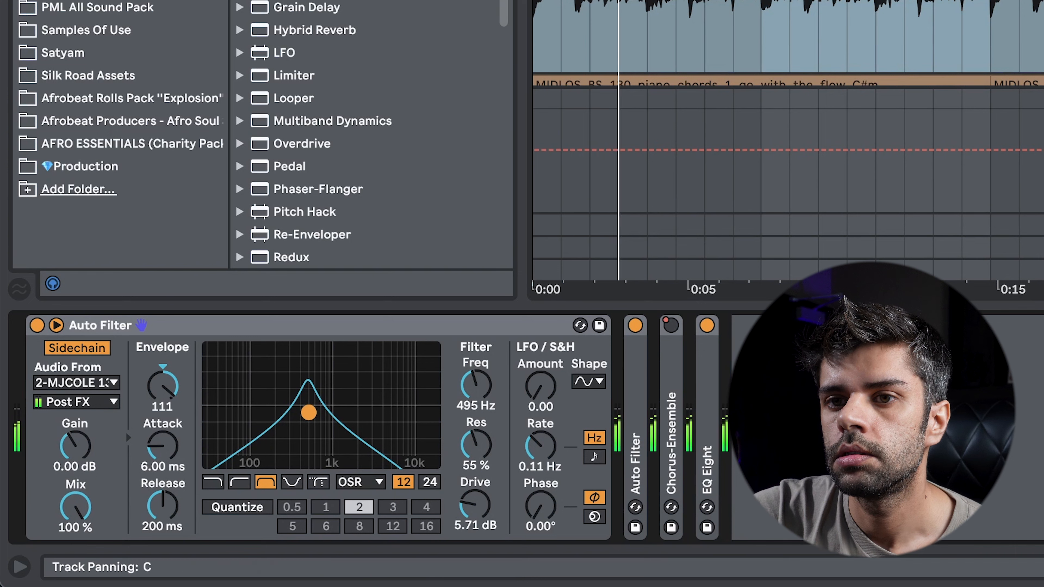
drag(163, 386, 163, 426)
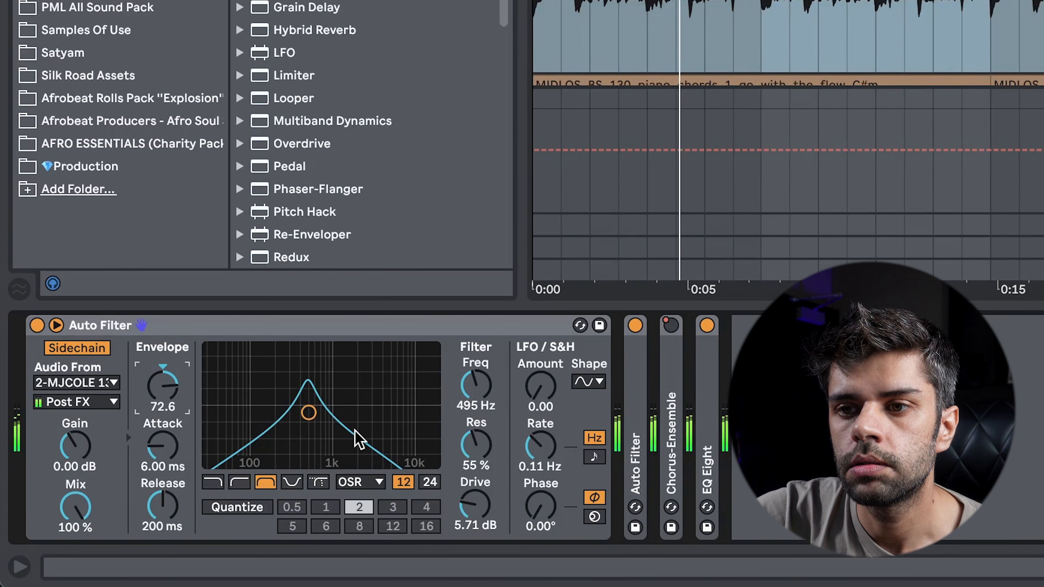
drag(454, 500, 454, 521)
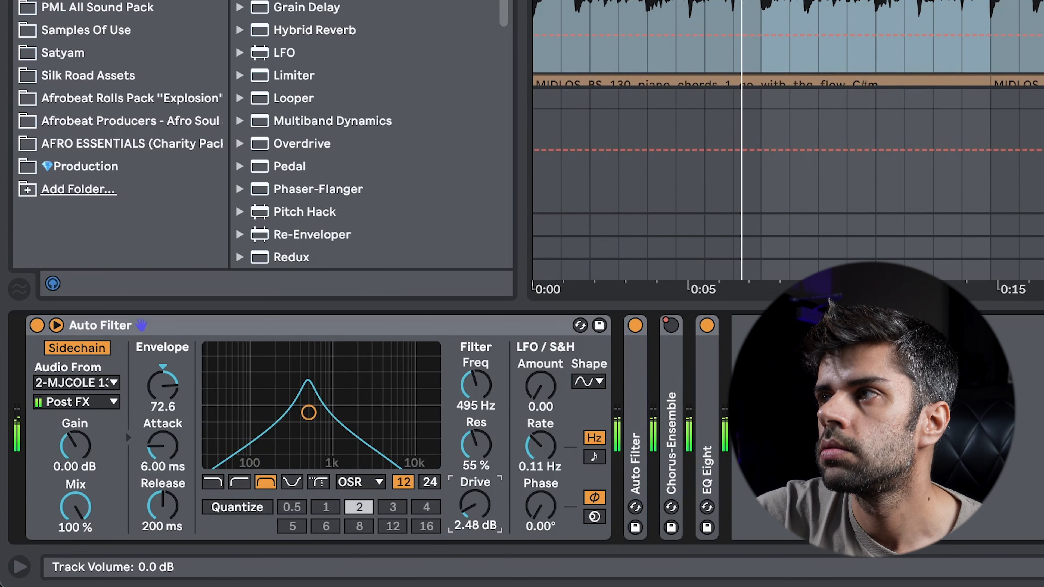
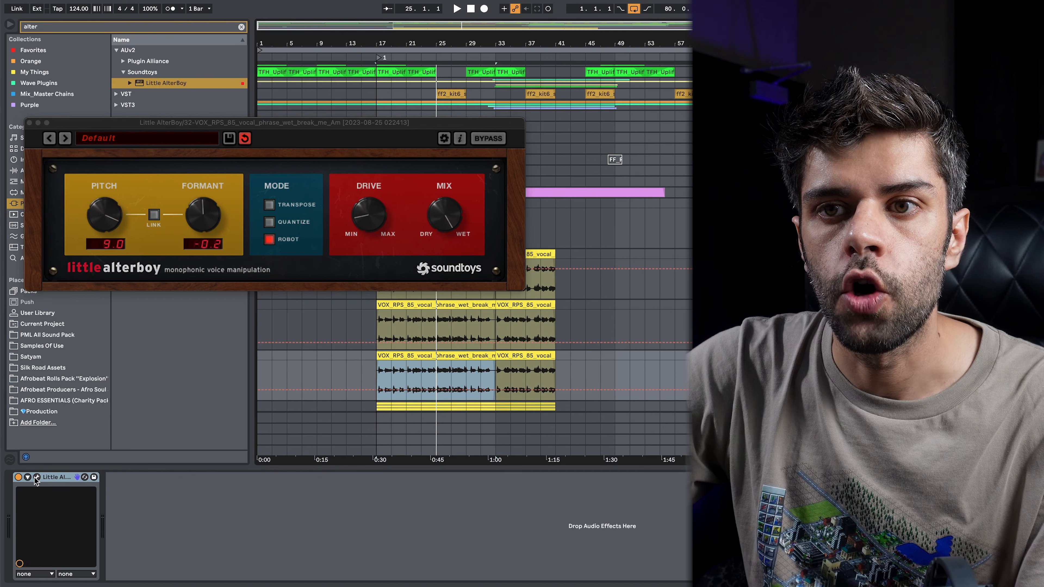
Open Little AlterBoy on vocal track 33 and set its pitch to -3.0 during playback.
click(37, 477)
drag(317, 256, 316, 271)
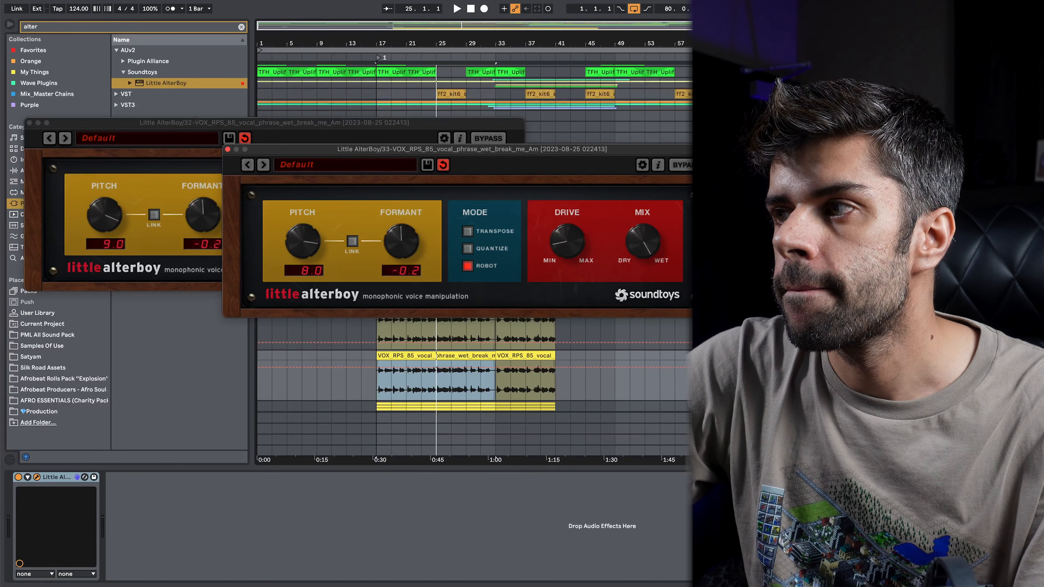
key(space)
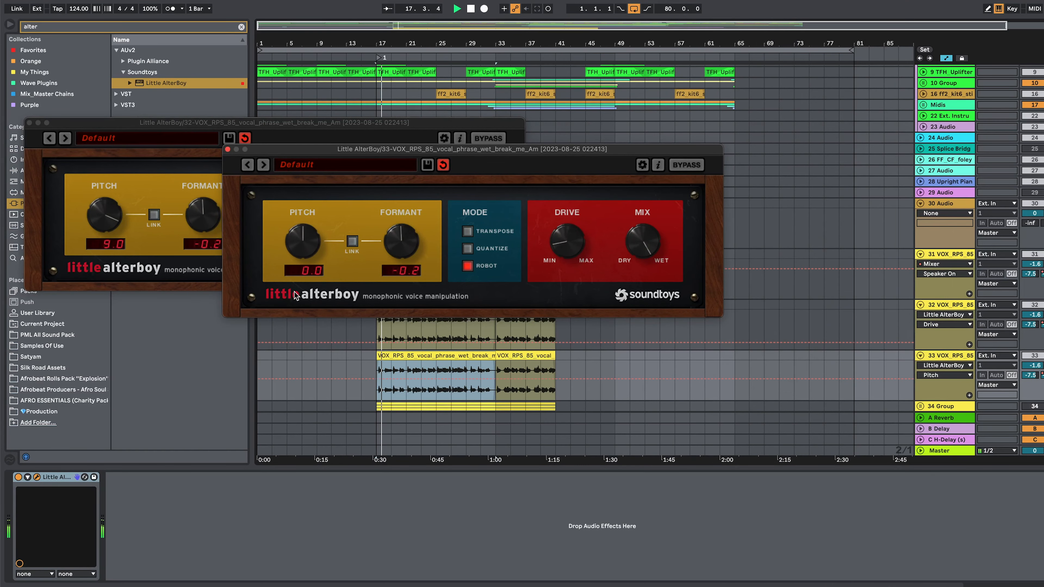
click(983, 370)
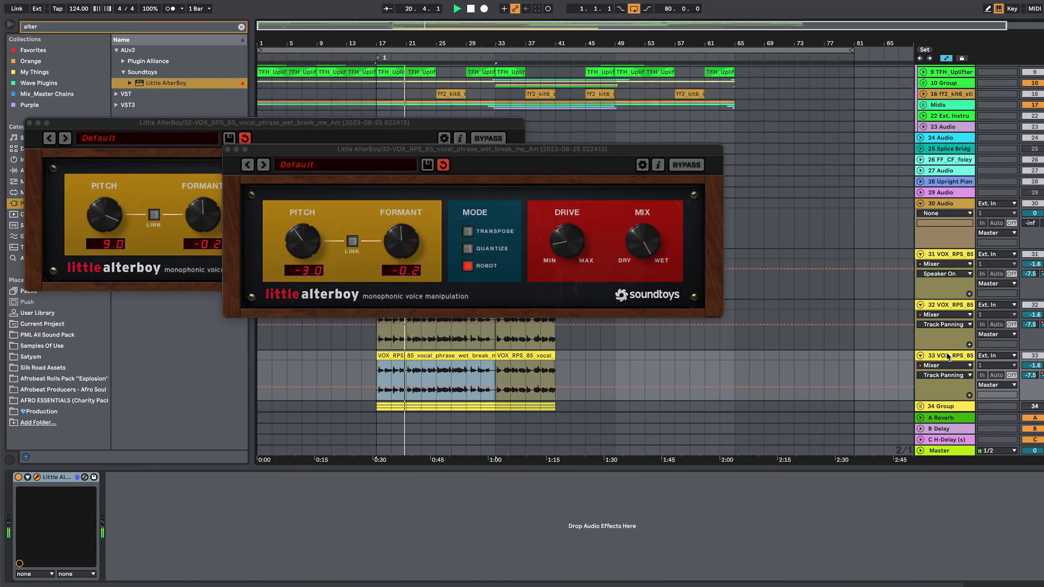
Set the pitch of track 34's Little AlterBoy to 12.0 and lower vocal track 32's volume to -3.8.
scroll(946, 356, down, 2)
click(563, 251)
drag(1033, 288, 1033, 295)
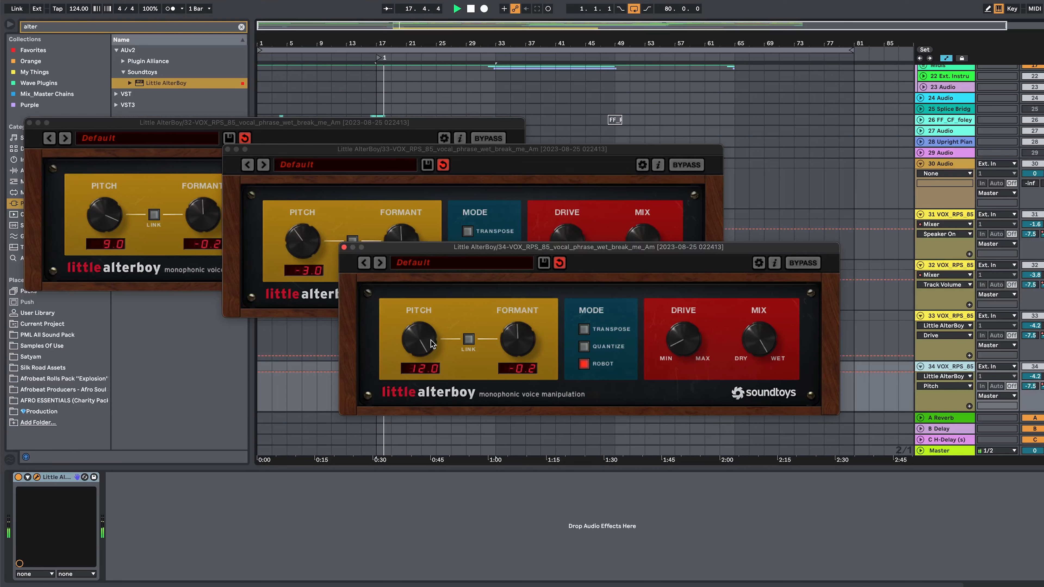
scroll(934, 355, down, 3)
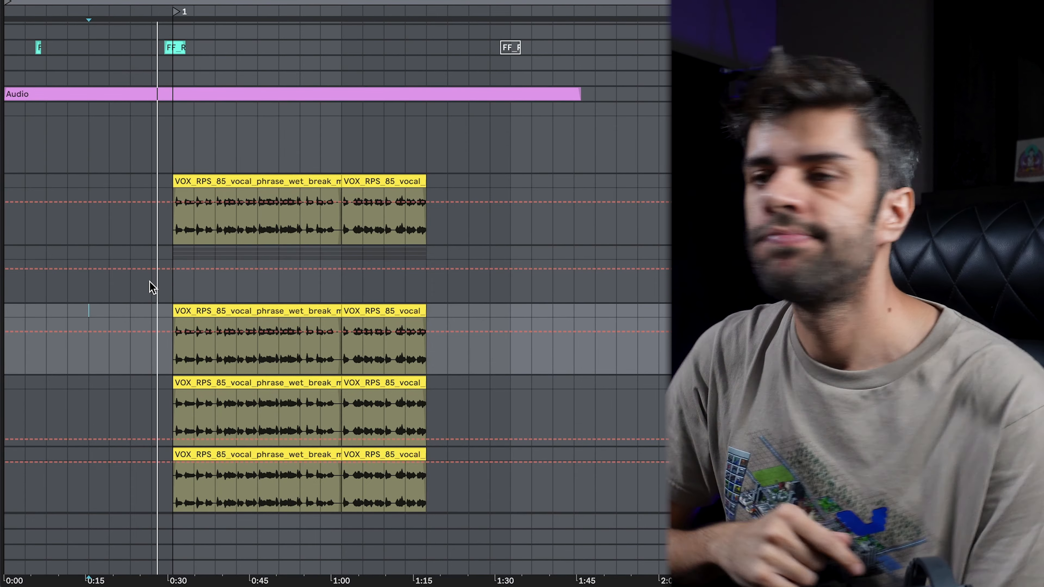
drag(102, 1, 0, 1)
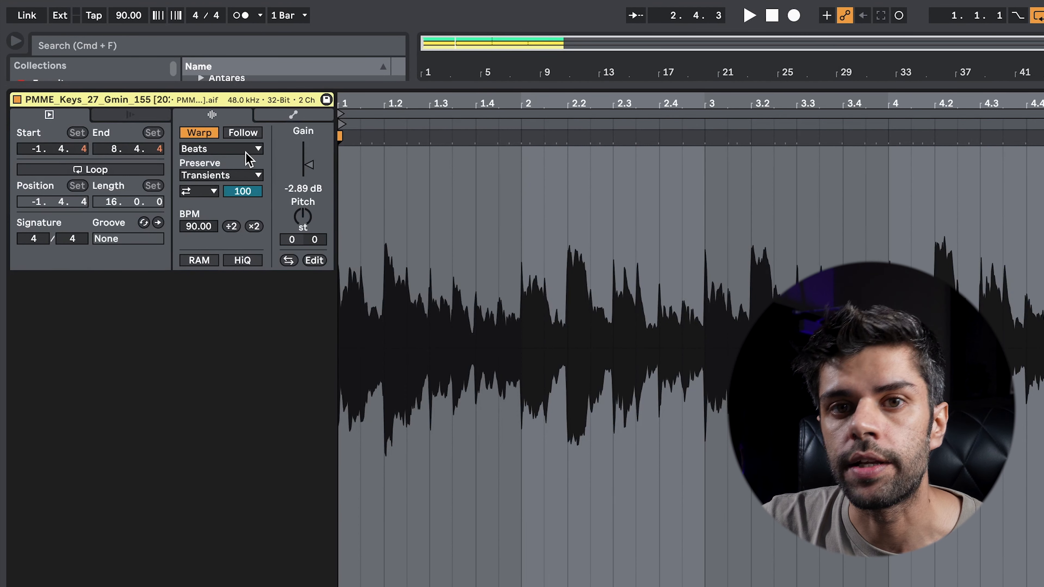
Change the warp mode of the PMME_Keys_27_Gmin_155 clip to Re-Pitch.
drag(536, 84, 531, 427)
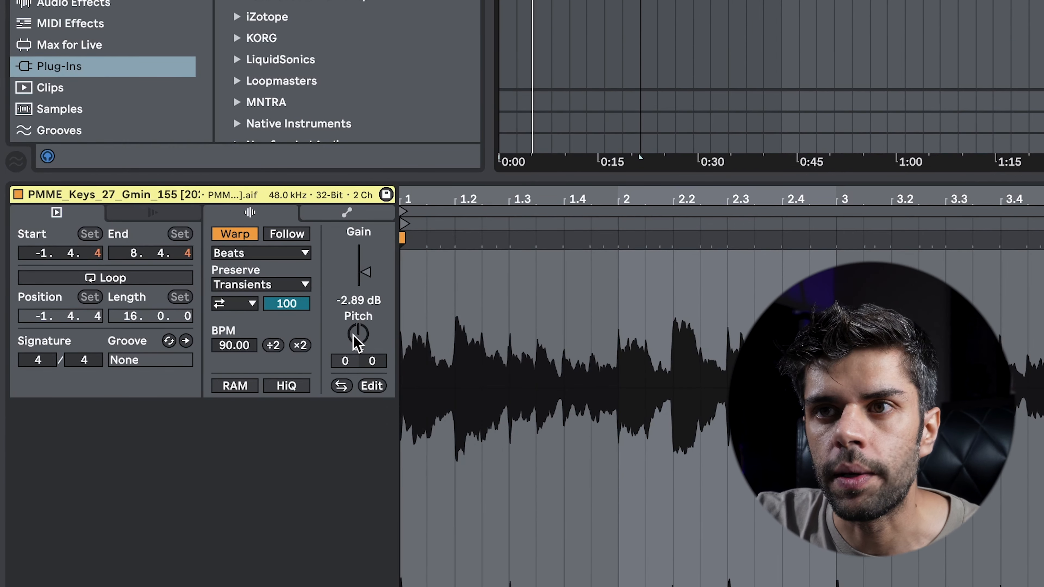
click(263, 253)
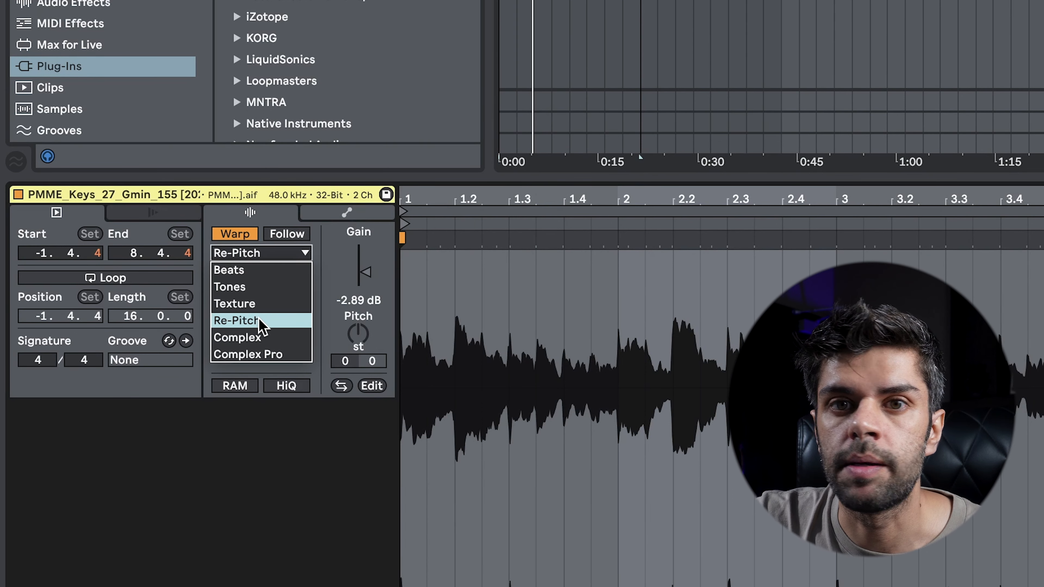
click(260, 321)
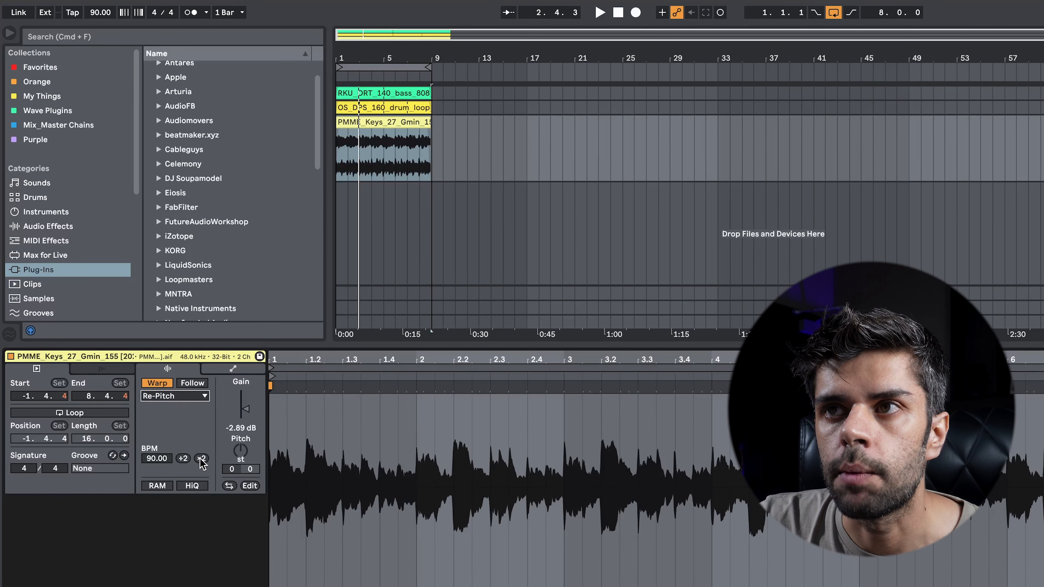
Double the keys clip's BPM to 180, comparing it with 90 BPM during playback.
click(201, 458)
click(401, 138)
key(space)
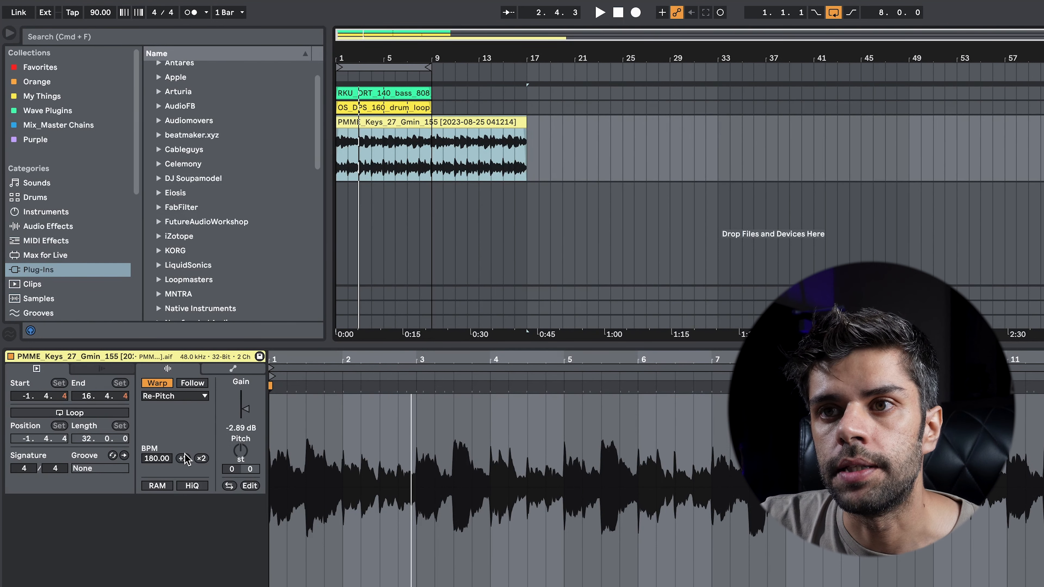
click(182, 459)
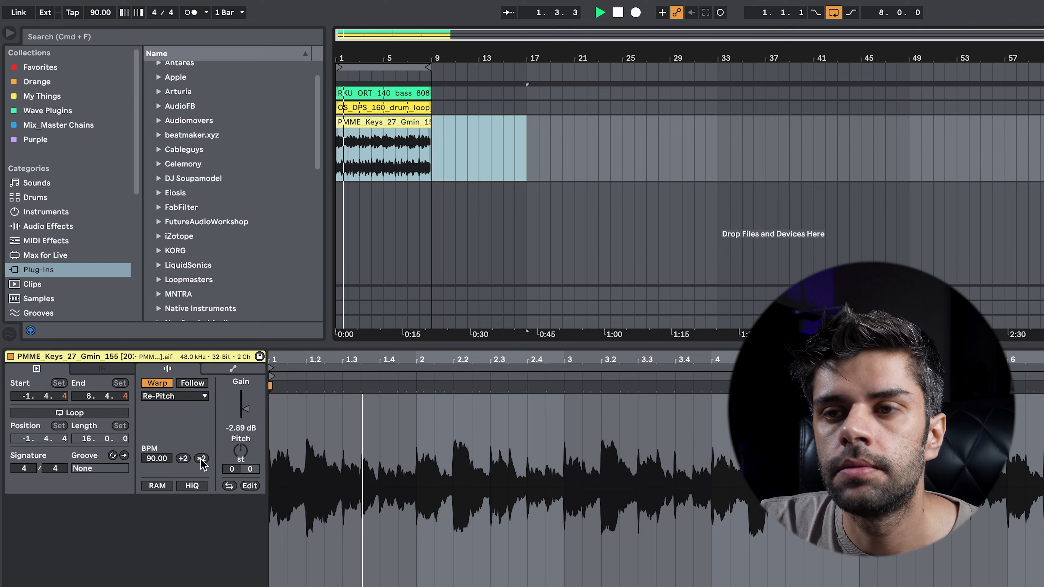
click(201, 459)
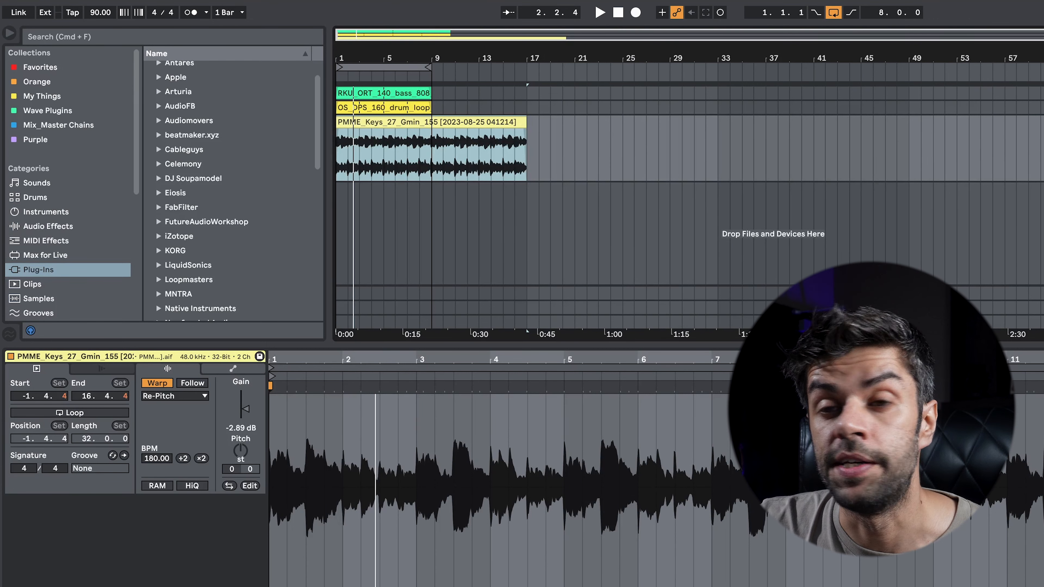
key(space)
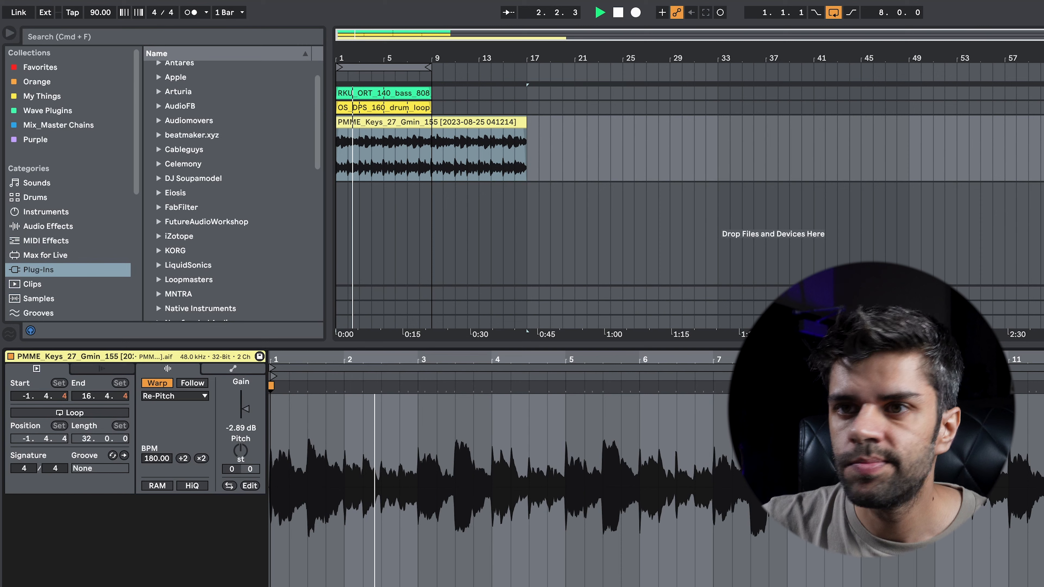
Split the keys clip at bars 5 and 9 and halve the middle section's BPM to 90.
click(383, 152)
key(super+e)
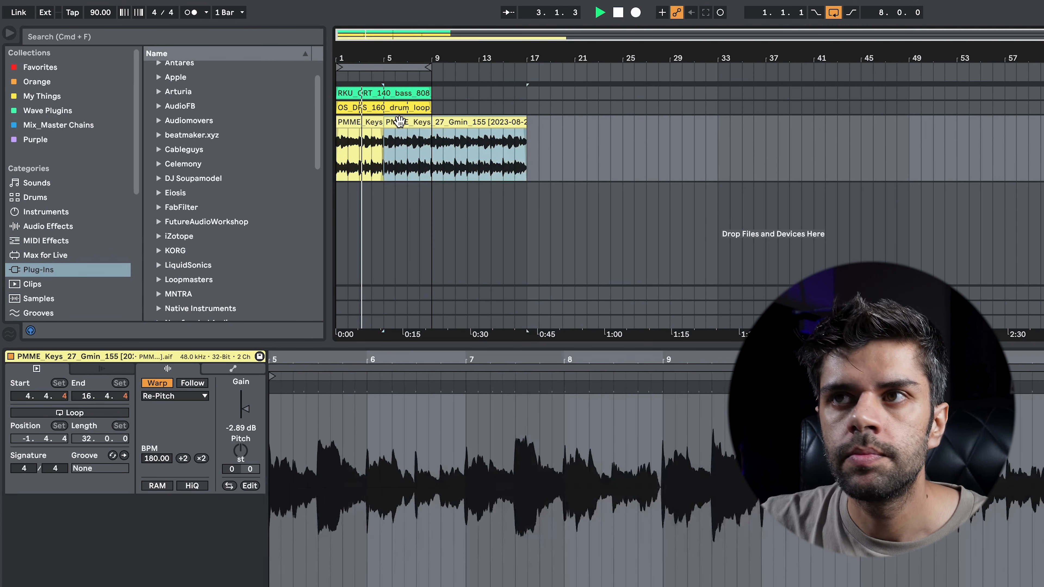
key(super+e)
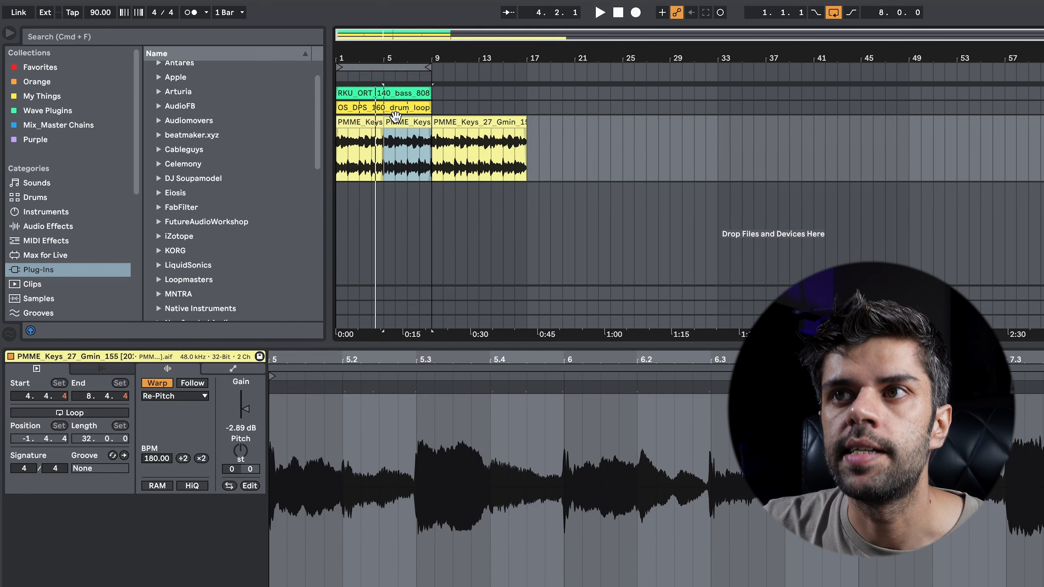
click(184, 458)
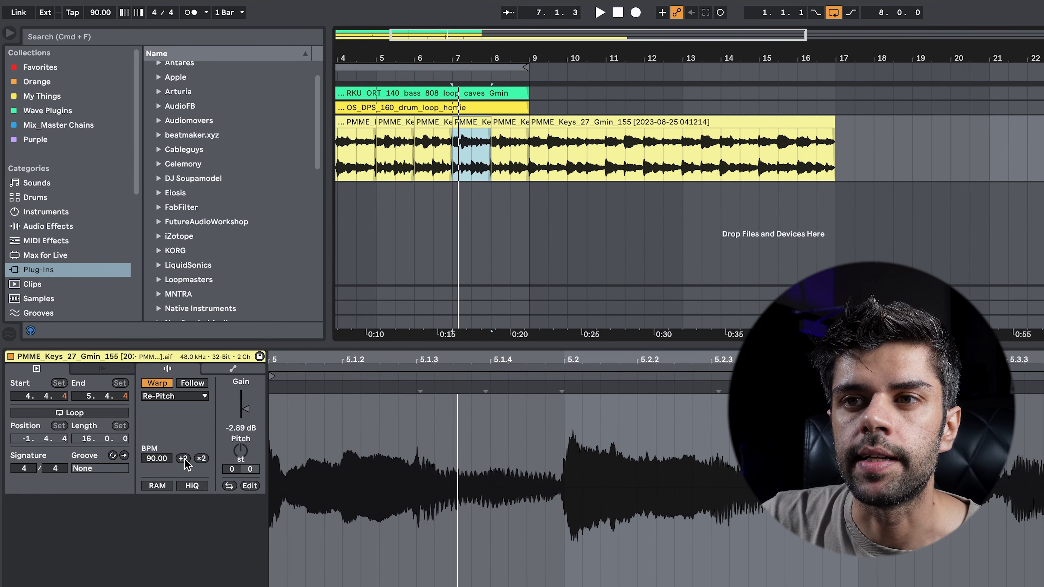
Duplicate the half-bar keys slices from bar 7 onward to fill the loop up to bar 9.
click(513, 125)
key(super+d)
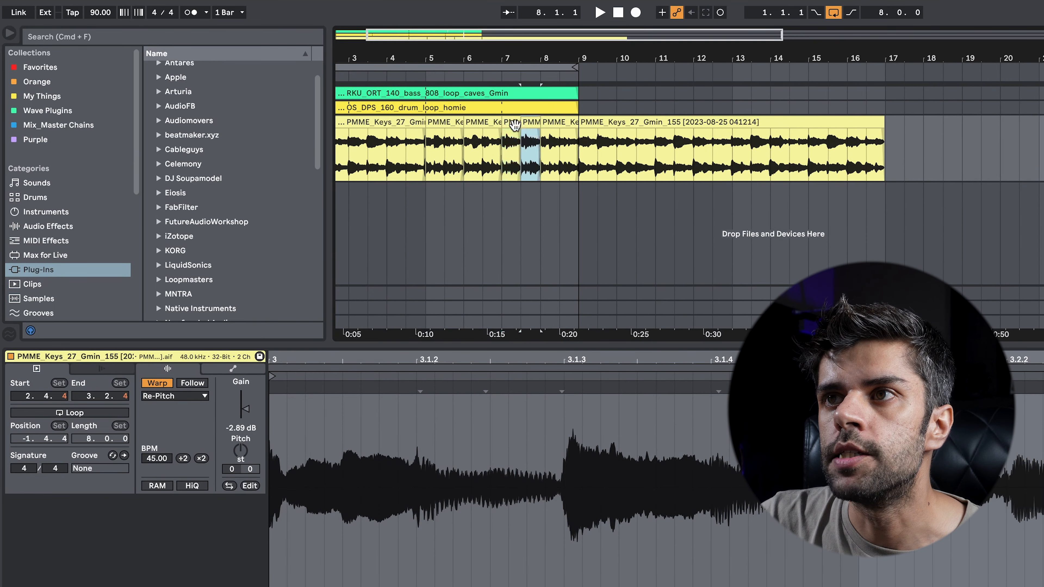
click(513, 125)
key(super+d)
key(super+d)
key(super+d)
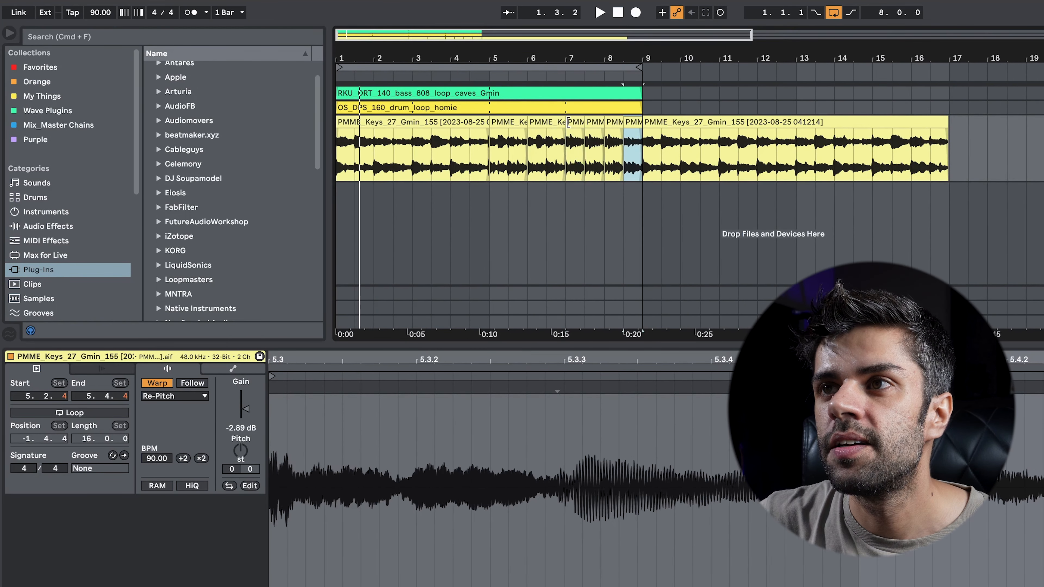
Play the chopped keys, repeat a 45 BPM slice in the second half of bar 8 and reverse it.
click(577, 125)
key(space)
click(611, 124)
key(super+d)
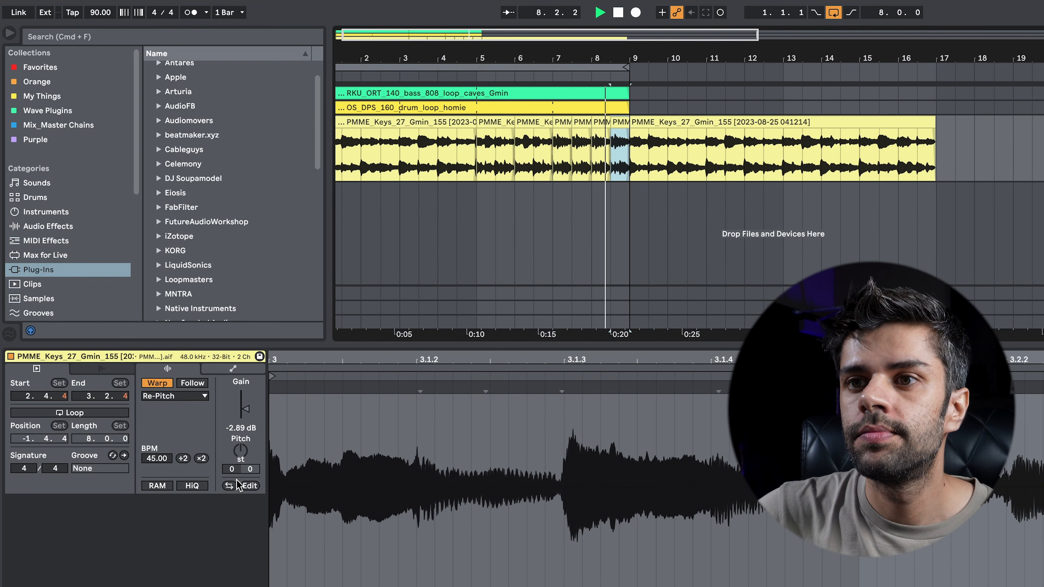
click(229, 486)
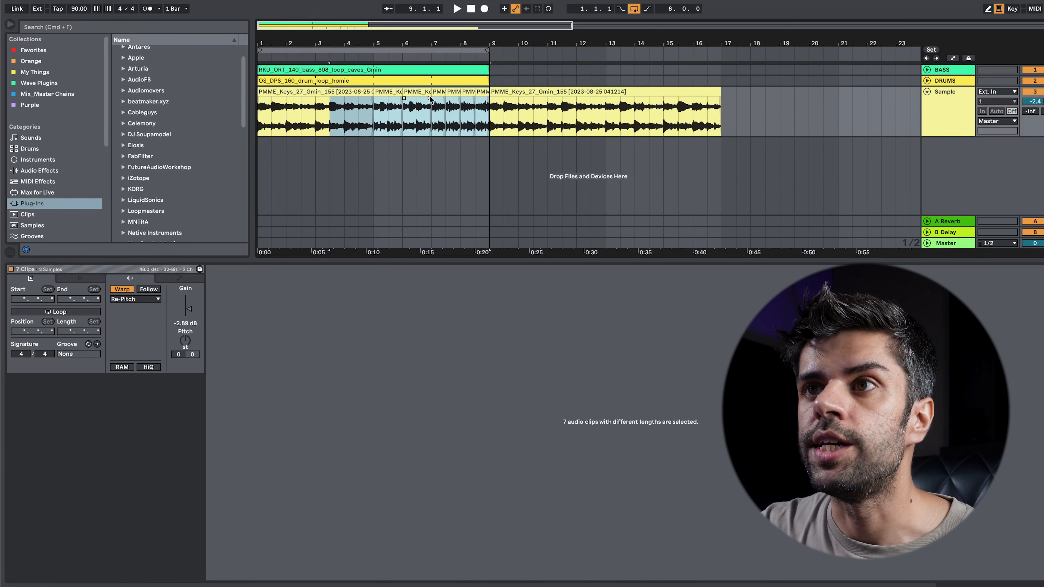
Consolidate the chopped keys clips in bars 1 to 8 into one clip and copy it onto a new track below.
click(290, 93)
key(super+j)
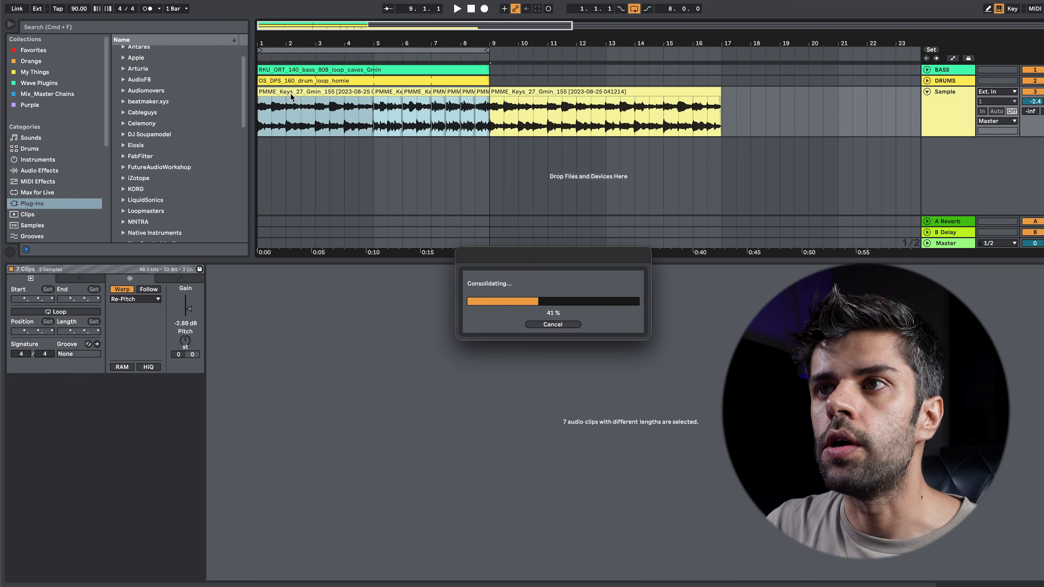
drag(289, 94, 403, 141)
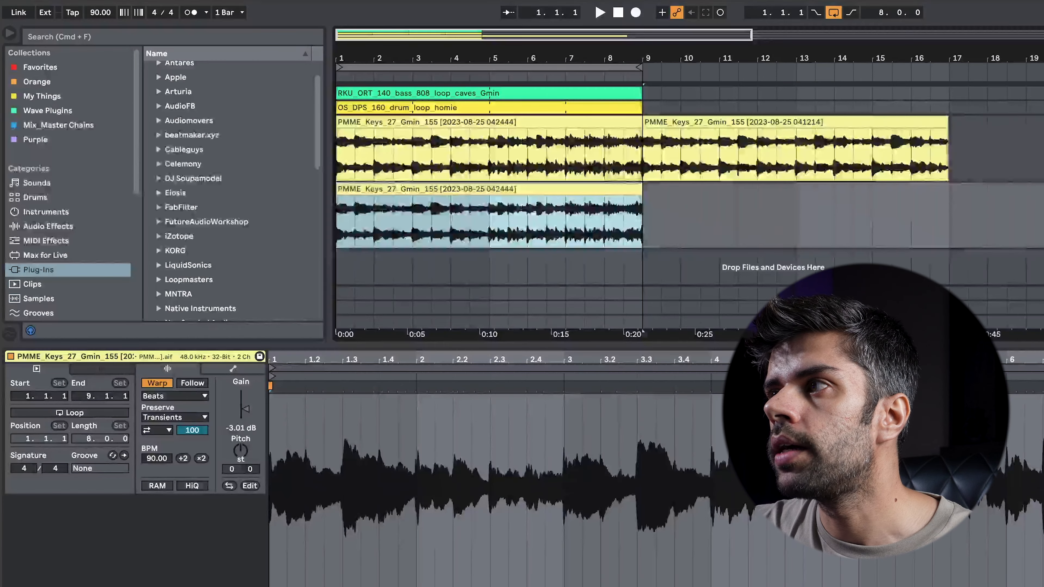
click(372, 192)
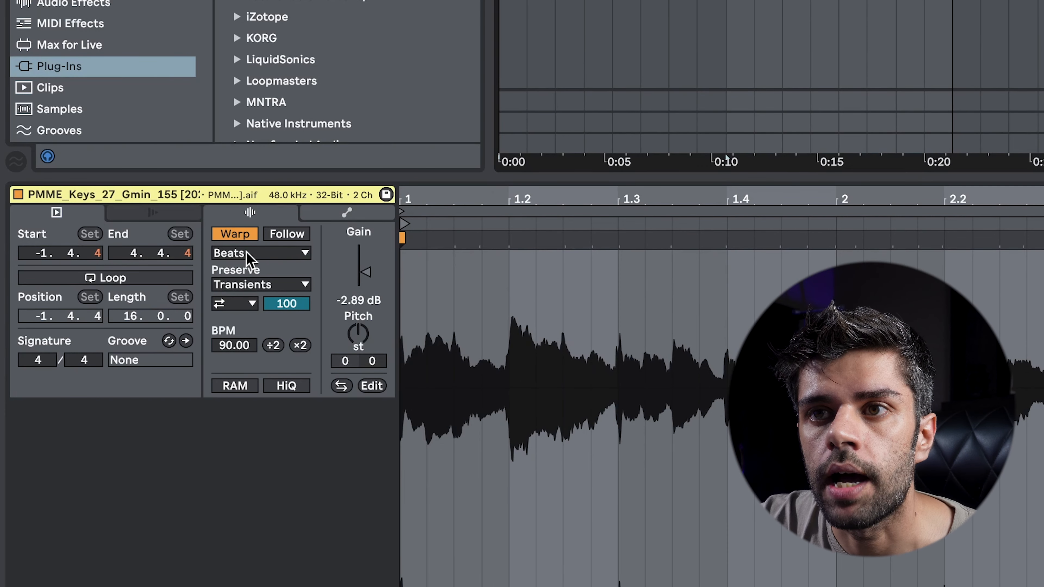
Set the keys clip to Beats warping with transient looping off and a transient envelope of 35, and play it.
click(249, 254)
click(243, 272)
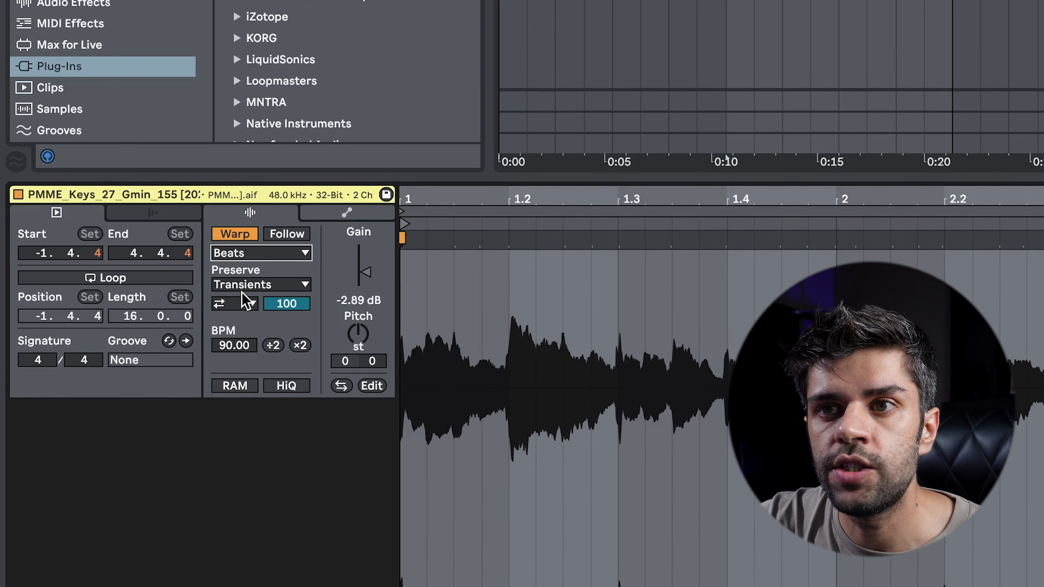
click(245, 304)
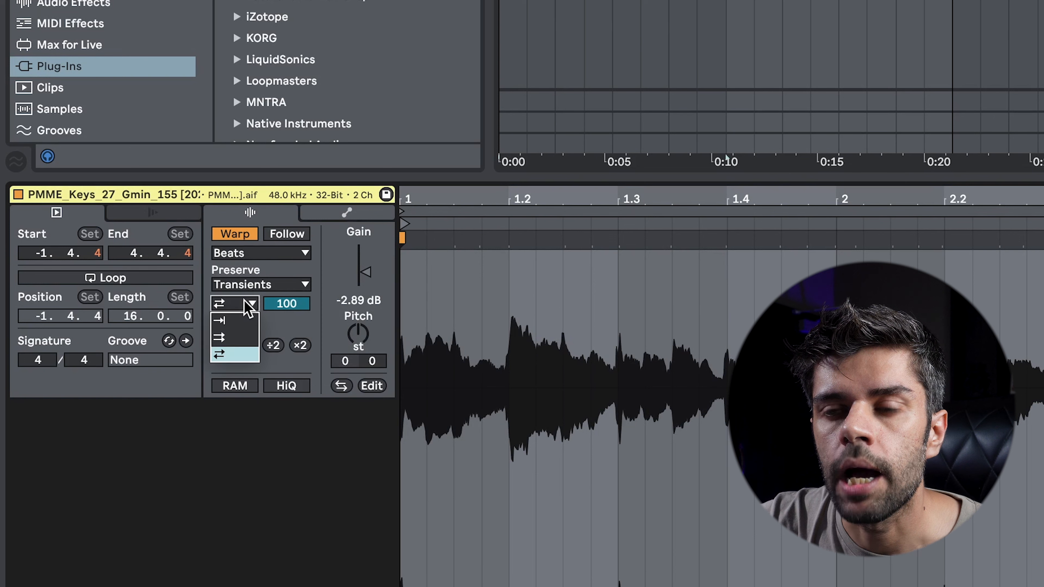
click(247, 320)
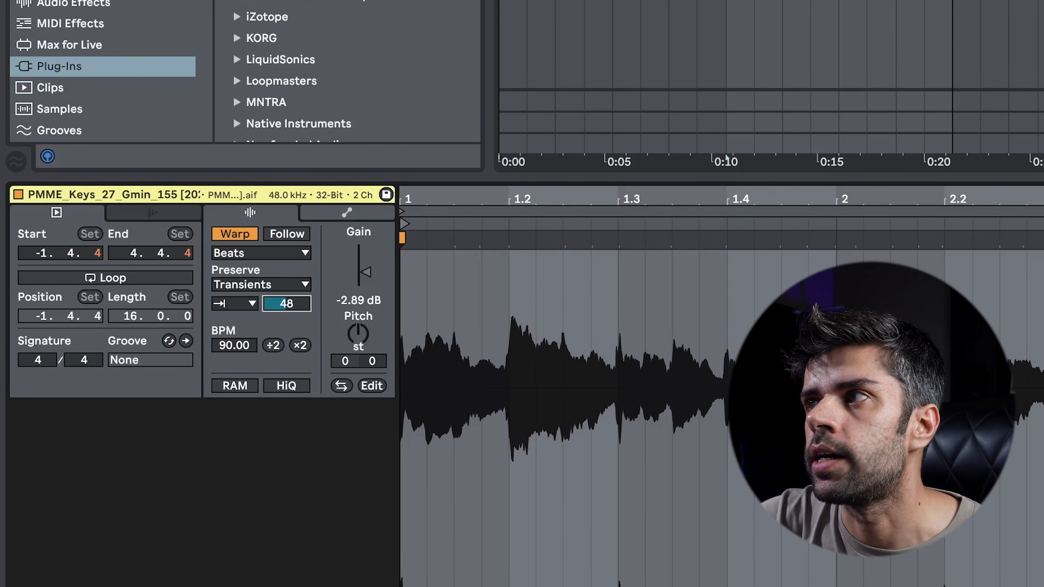
click(726, 156)
key(space)
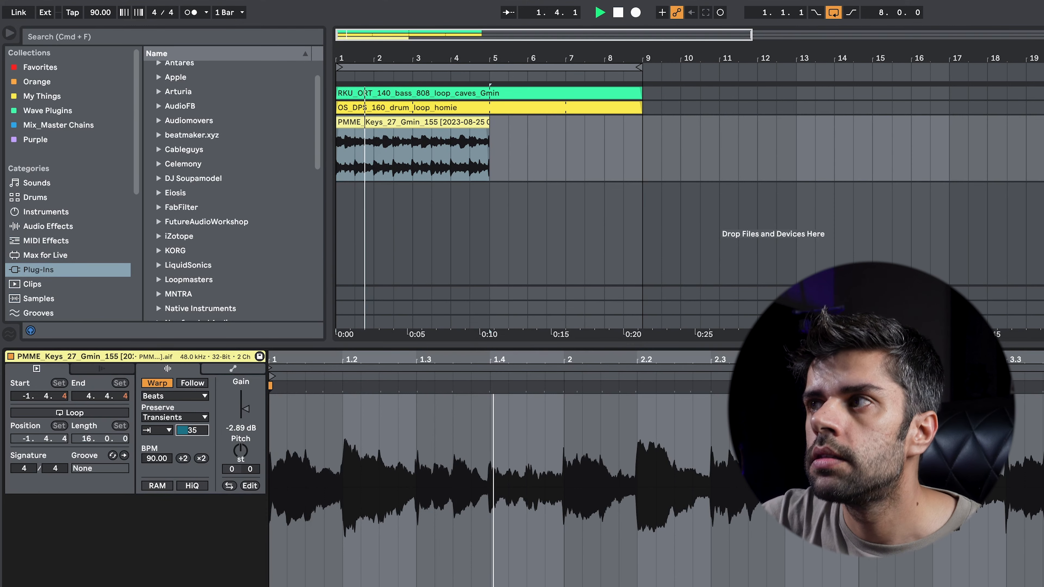
Extend the keys clip to bar 9 and set its Beats warping to preserve 1/16 with an envelope of 30.
drag(490, 131, 642, 131)
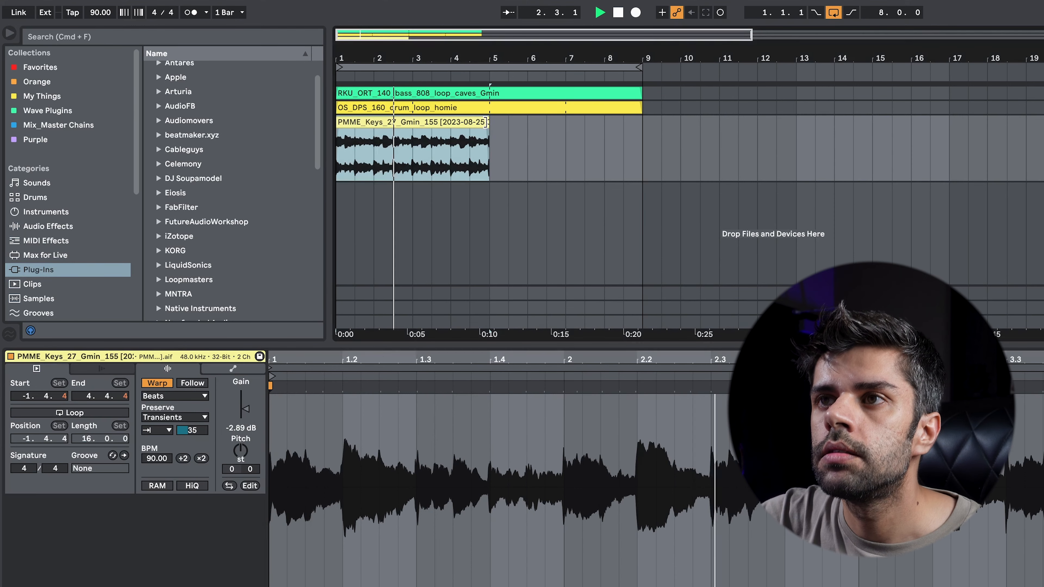
key(space)
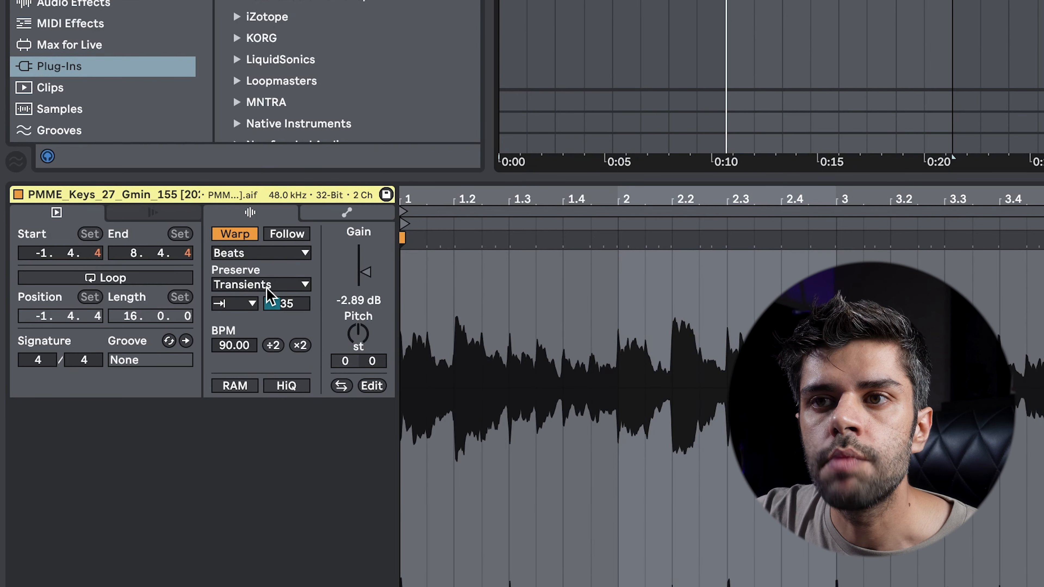
click(266, 288)
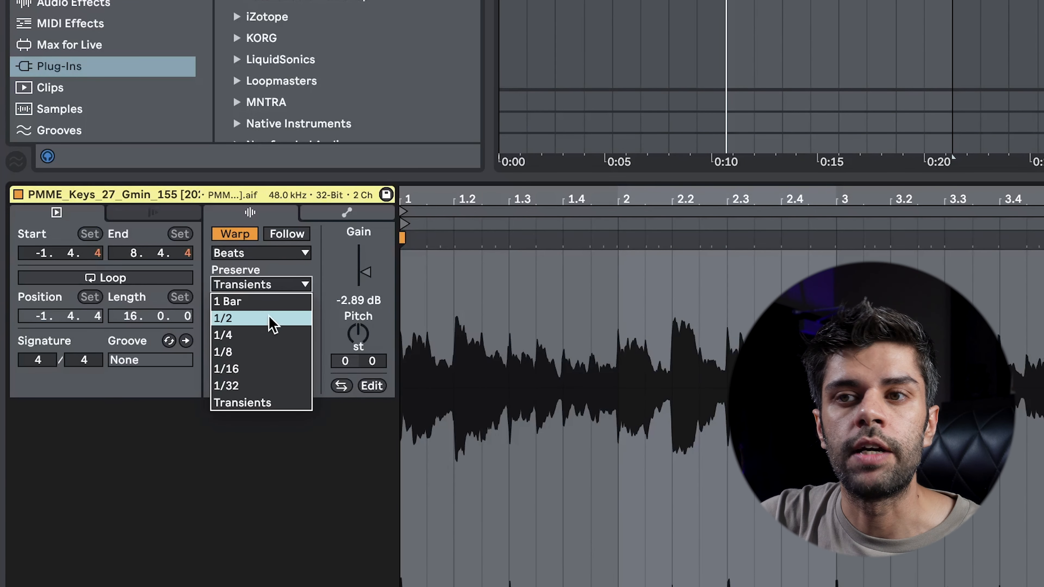
click(263, 369)
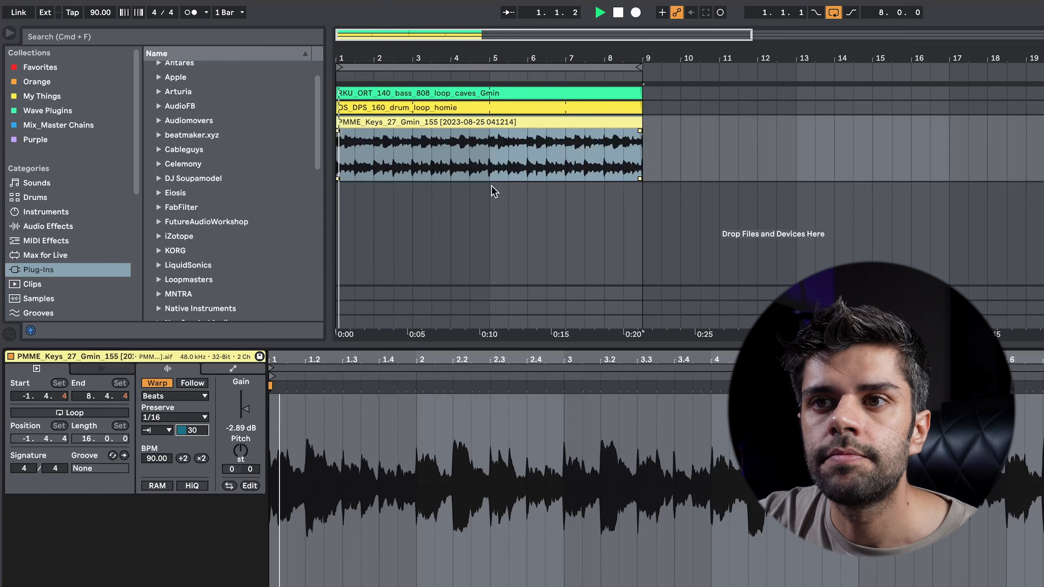
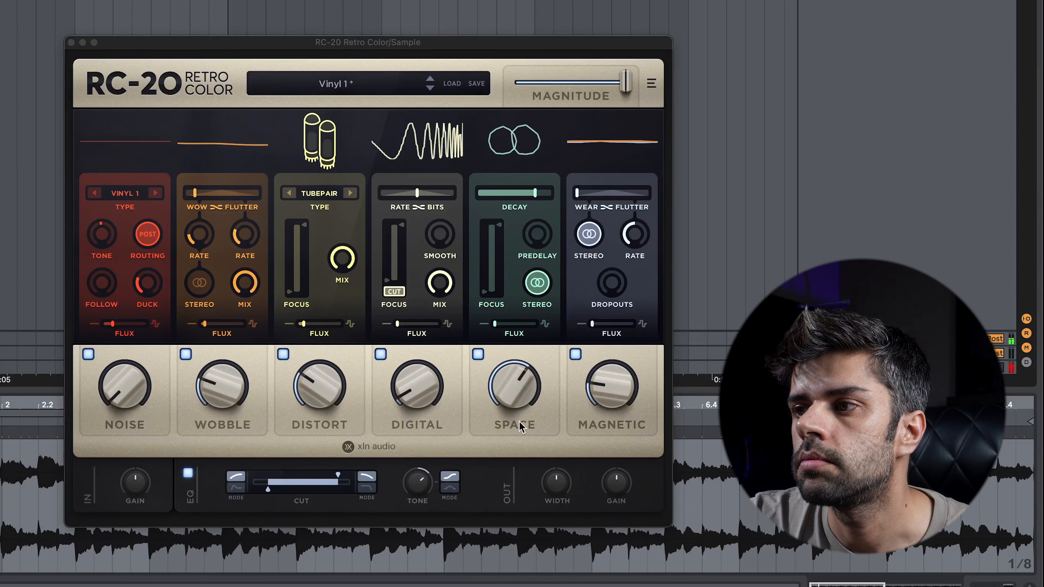
In RC-20 Retro Color, set Distort to 21%, Digital to 0% and Tone to -7.2 dB, and raise Magnetic and Space.
drag(428, 401, 381, 428)
drag(301, 390, 301, 410)
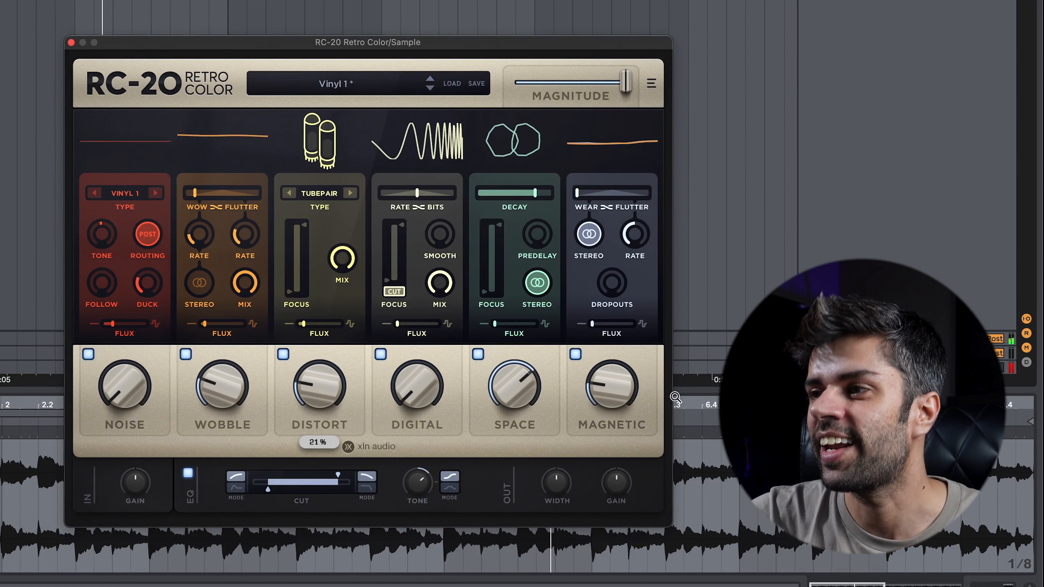
drag(622, 404, 621, 385)
drag(416, 386, 473, 443)
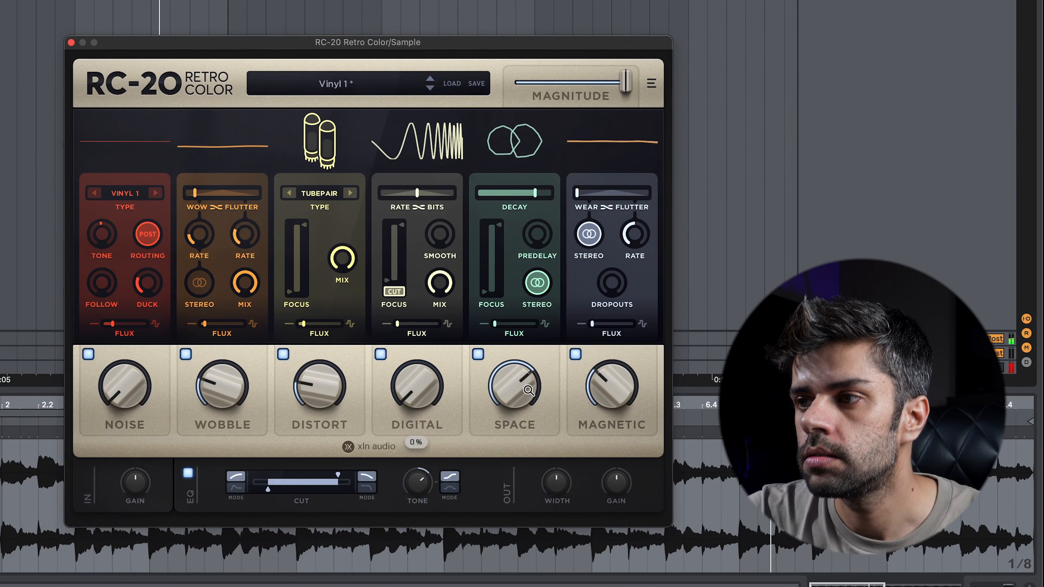
drag(528, 389, 529, 374)
drag(416, 483, 407, 525)
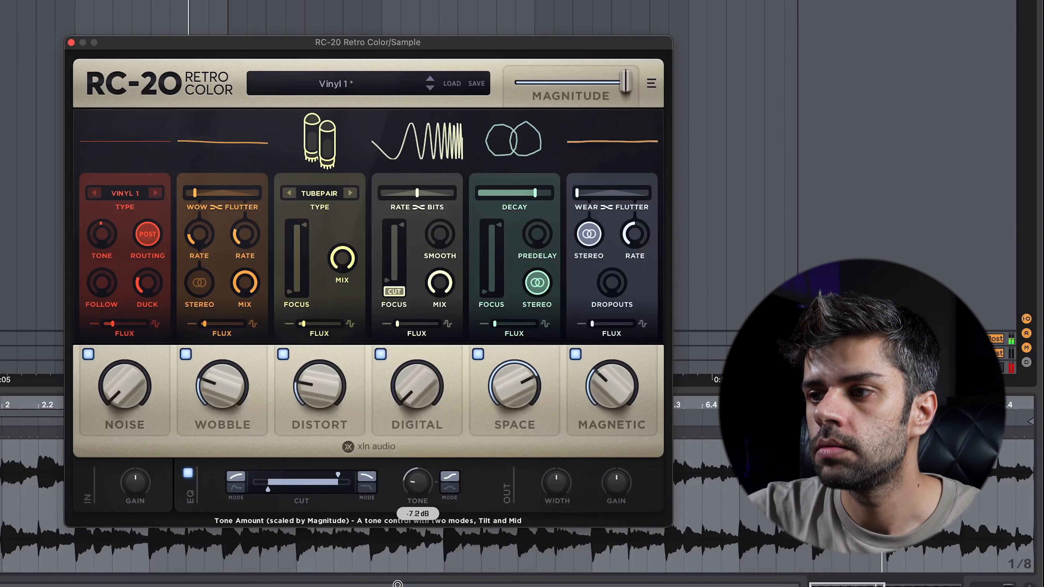
In RC-20 Retro Color, set Space to 81% and adjust the Tone and Digital amounts.
drag(444, 457, 386, 463)
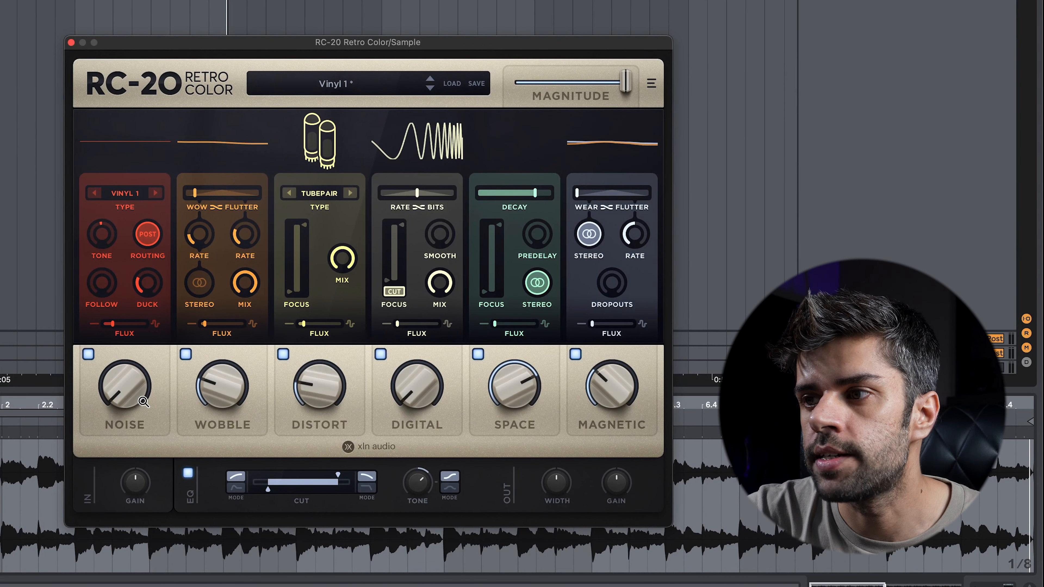
mouse_move(418, 406)
mouse_down()
mouse_move(423, 357)
mouse_move(418, 411)
mouse_up()
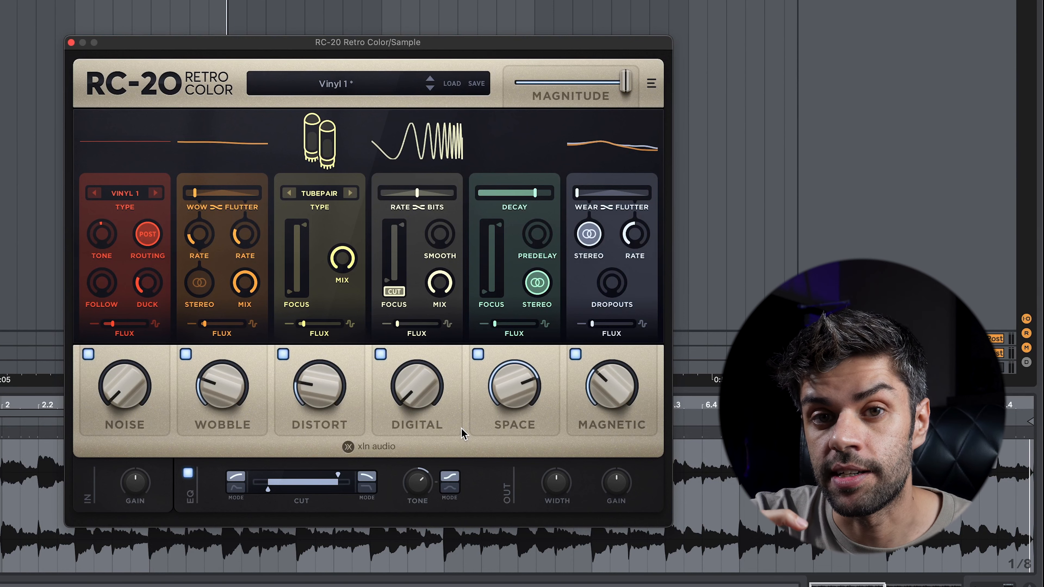
drag(516, 406, 518, 396)
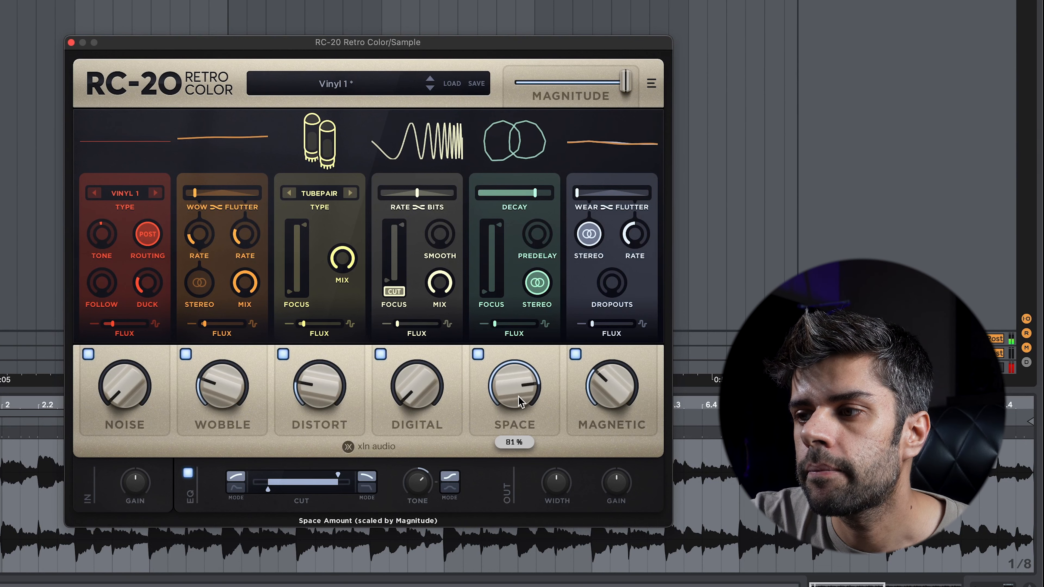
drag(419, 479, 427, 457)
drag(416, 388, 413, 362)
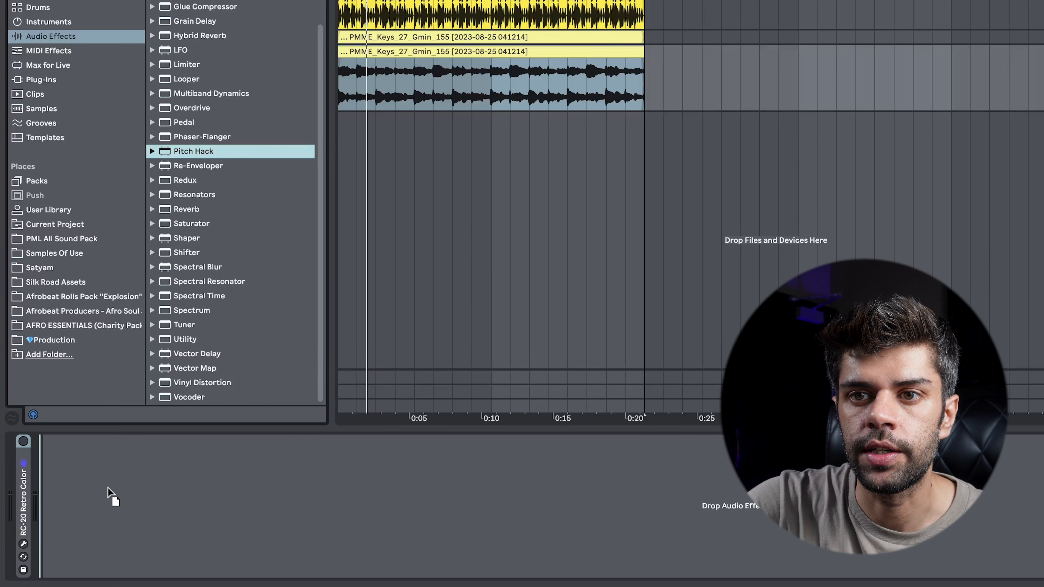
Add Pitch Hack after RC-20 Retro Color with a 1/4 rate and play the lower keys clip with Pitch Hack bypassed.
drag(109, 494, 379, 203)
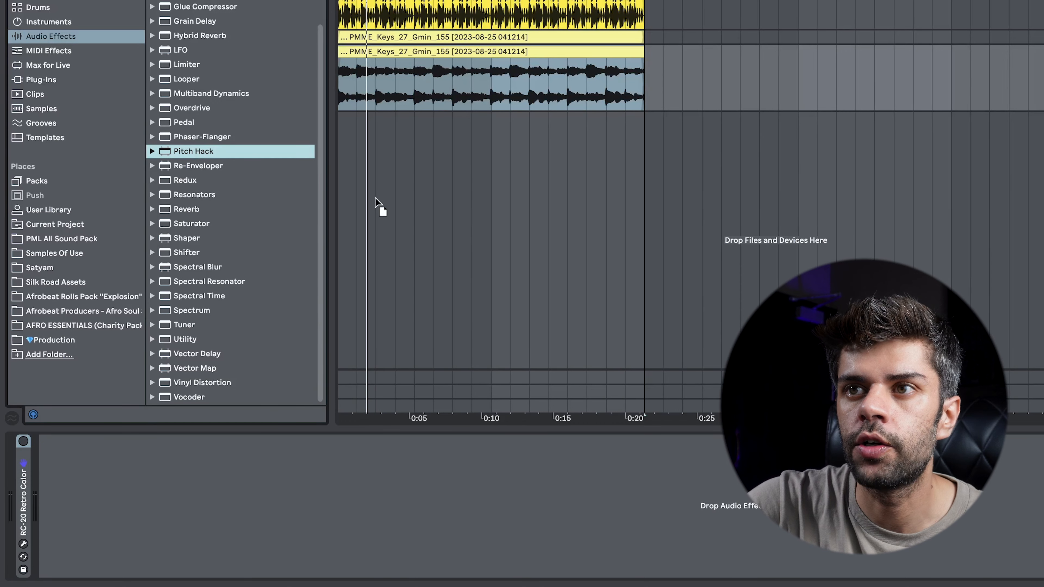
drag(483, 62, 484, 64)
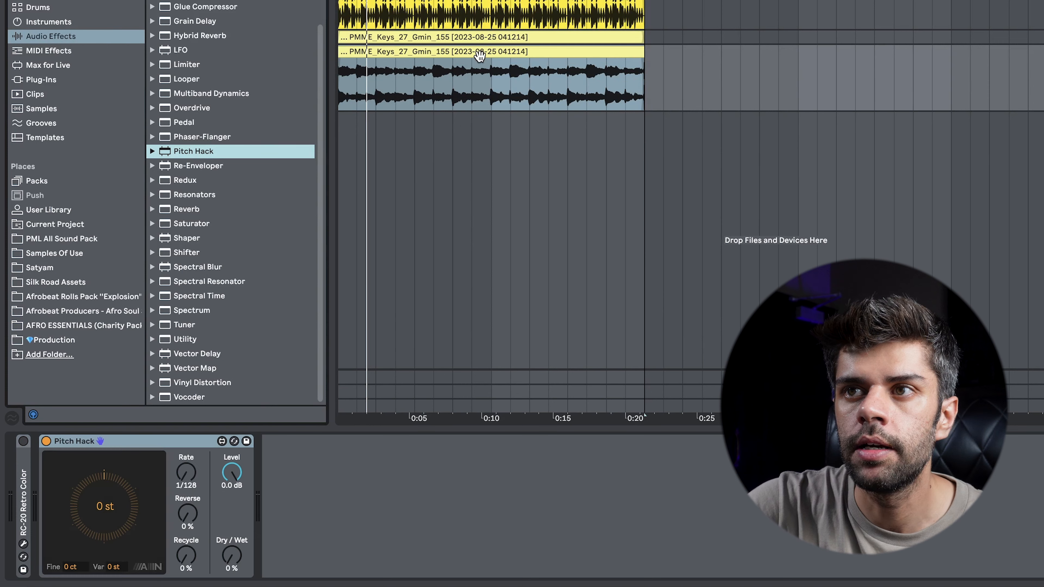
click(46, 442)
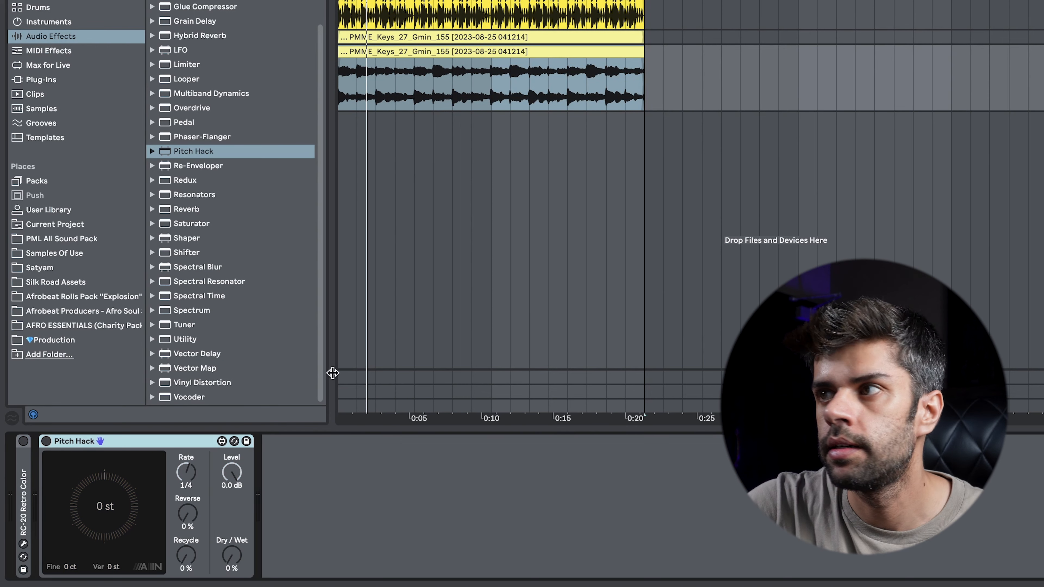
key(space)
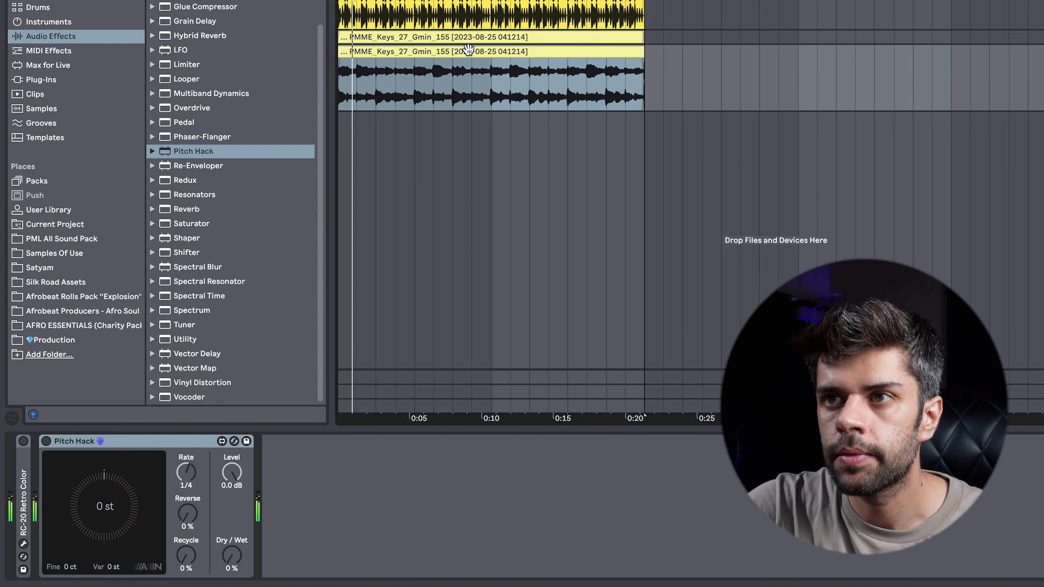
click(471, 51)
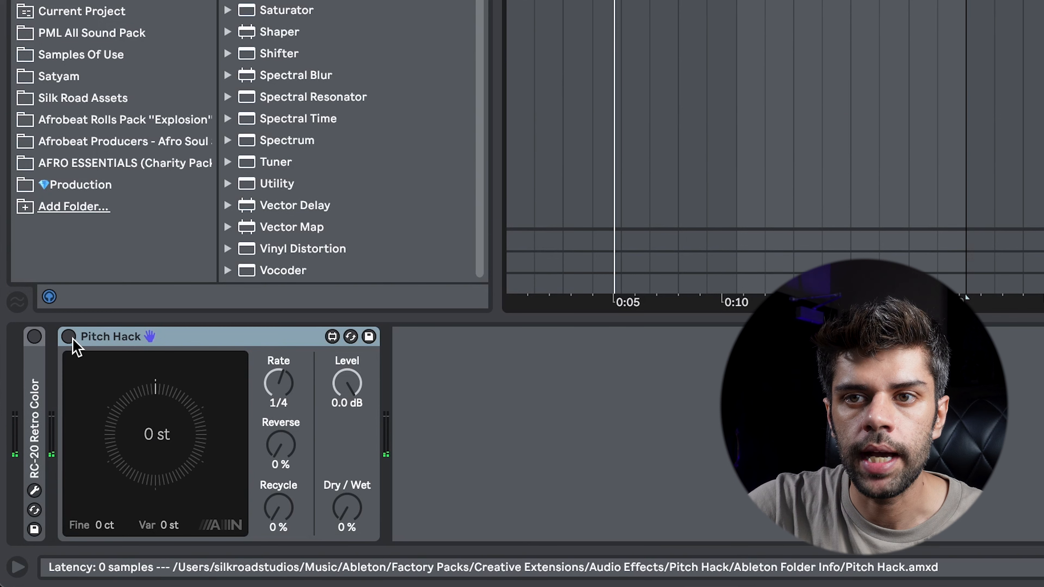
Enable Pitch Hack, pitch it +12 st and set Dry/Wet to 70% while the keys play.
click(69, 337)
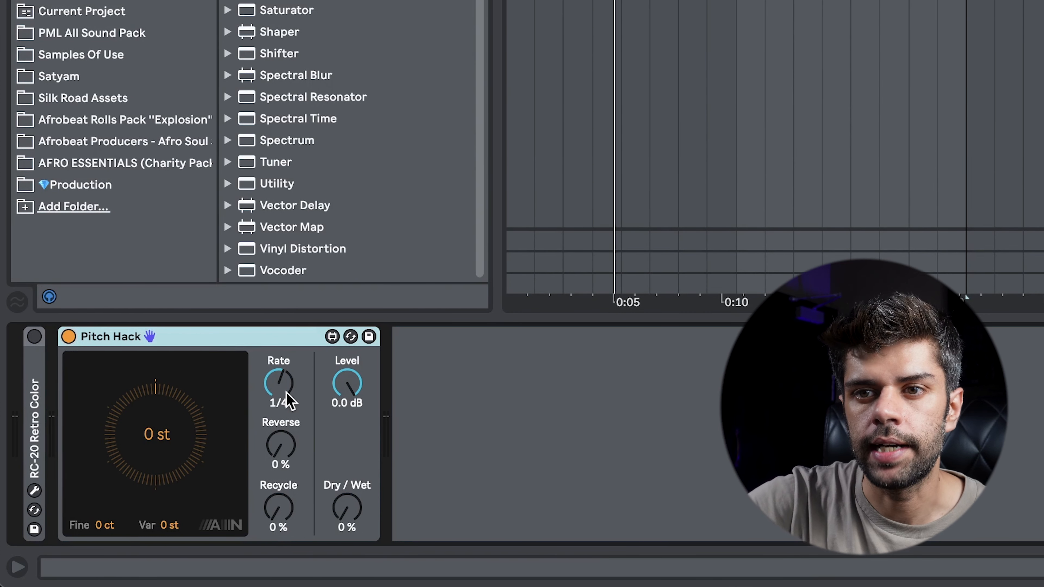
click(217, 440)
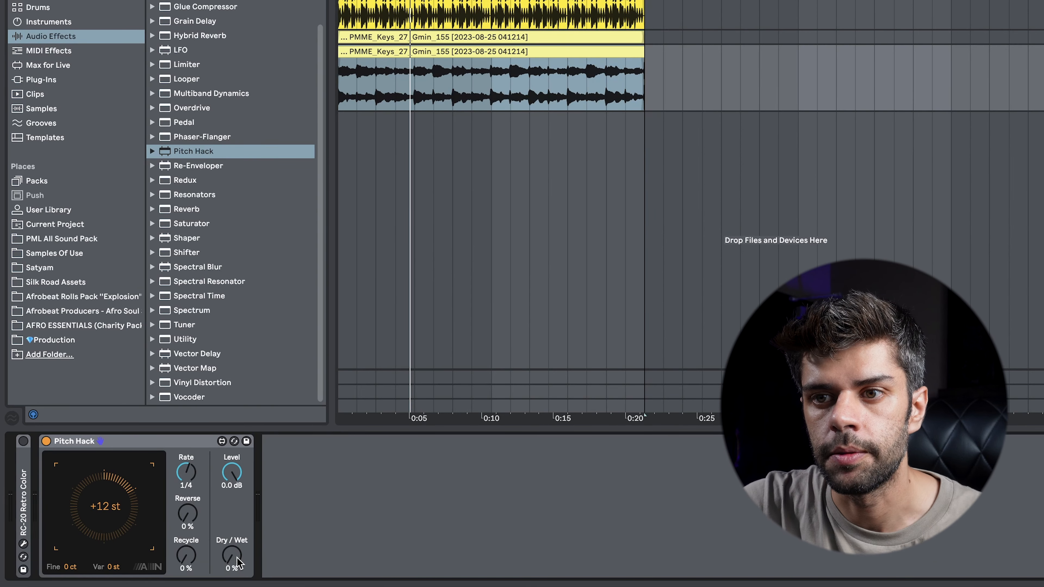
key(space)
drag(238, 563, 237, 533)
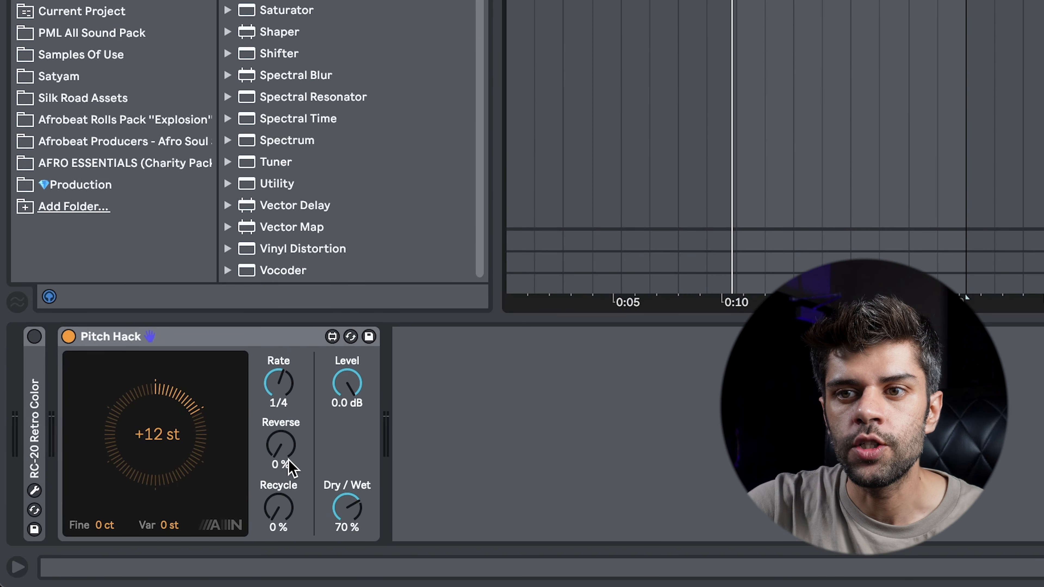
Try Pitch Hack with Reverse at 79% and Recycle at 65% on the playing keys.
mouse_move(290, 457)
mouse_down()
mouse_move(290, 435)
mouse_move(281, 450)
mouse_up()
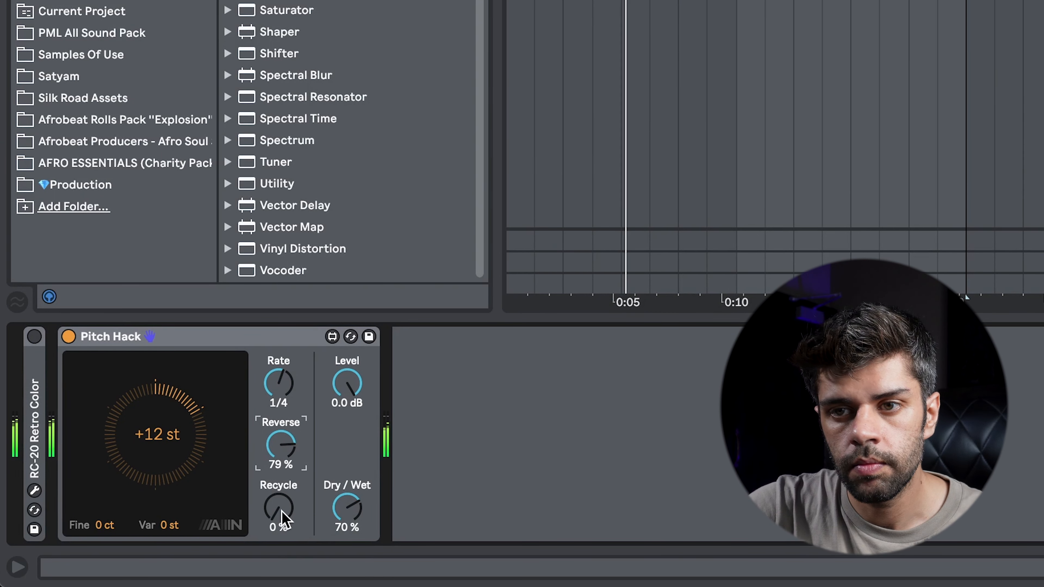
drag(284, 519, 283, 493)
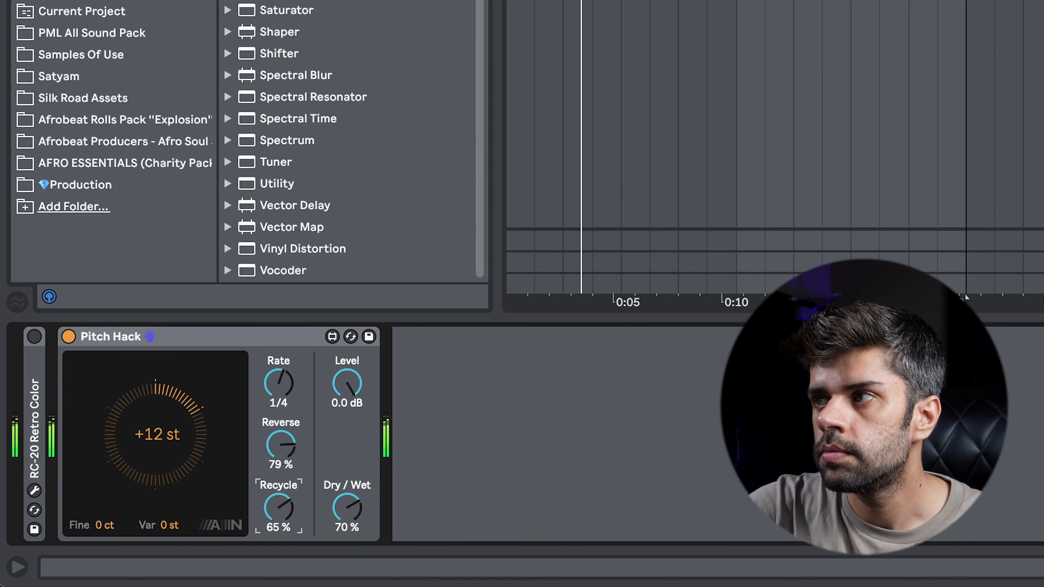
click(435, 468)
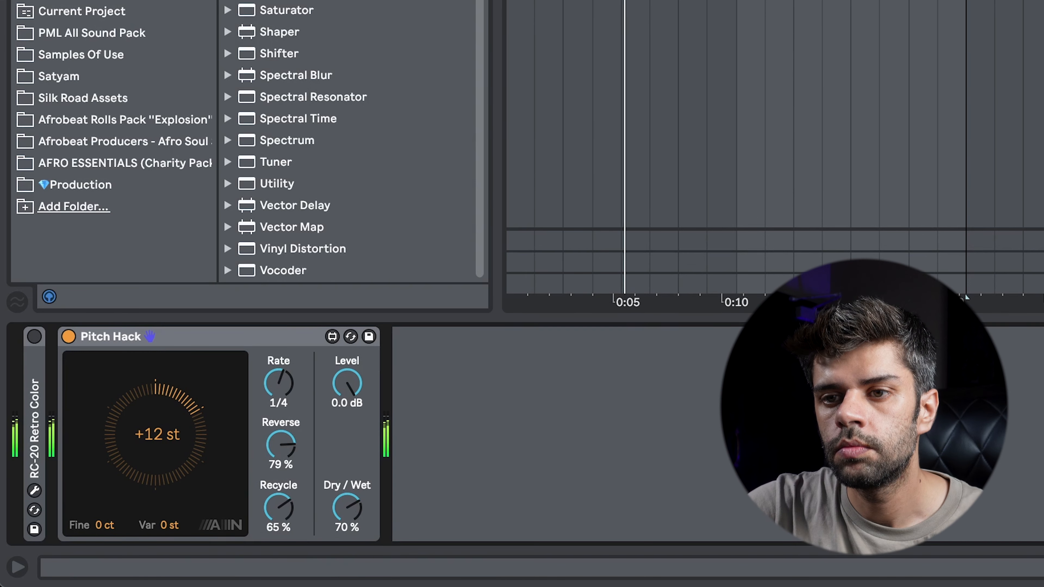
Reset Pitch Hack's Recycle to 0% and try a Rate of 1/8.
double_click(272, 504)
mouse_move(272, 504)
mouse_down()
mouse_move(273, 453)
mouse_move(272, 505)
mouse_up()
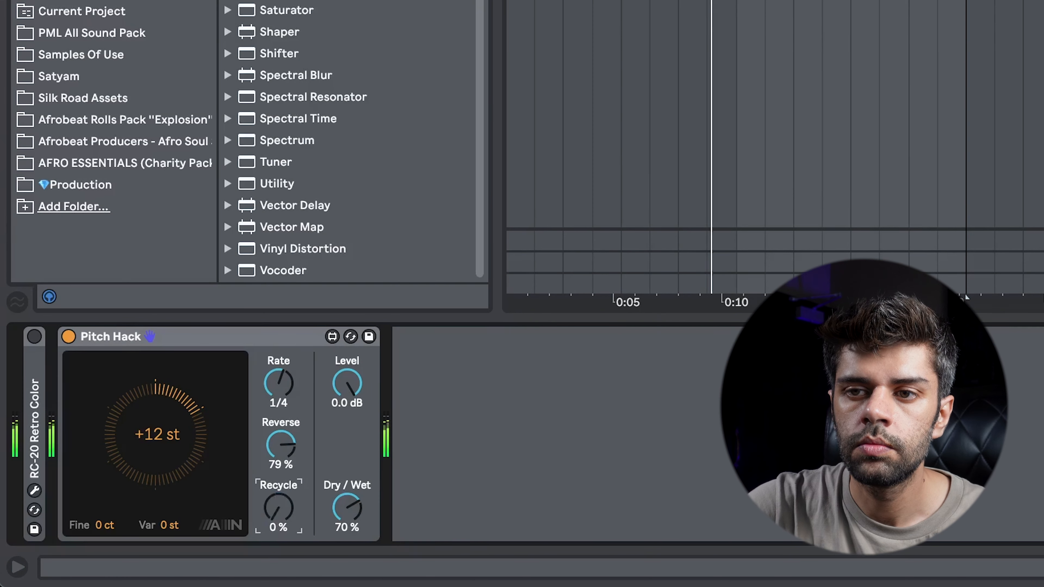
click(282, 394)
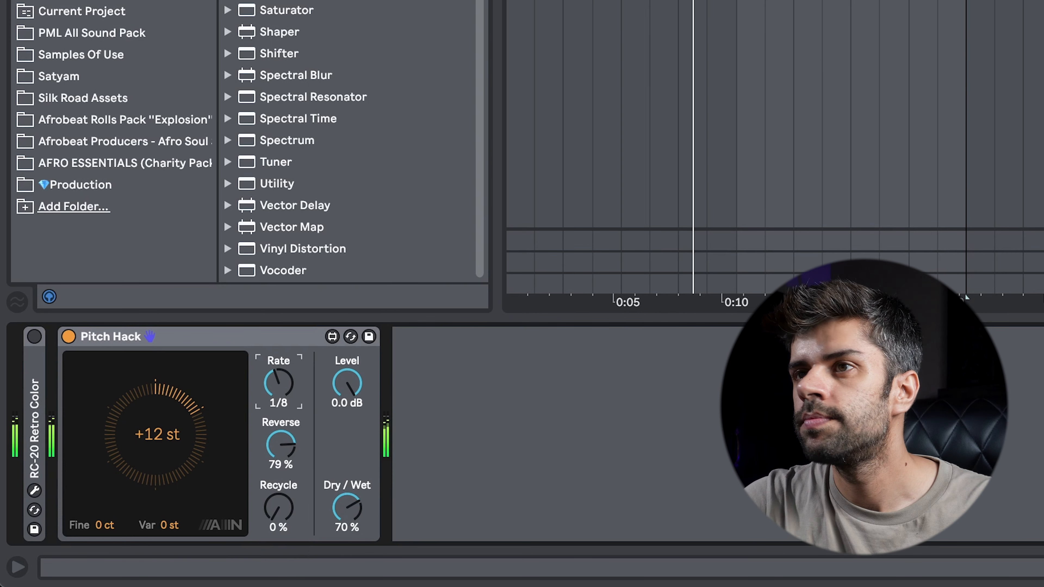
Halve the Re-Pitch keys clip's tempo to 90 BPM and return to the Pitch Hack device.
click(698, 2)
double_click(698, 2)
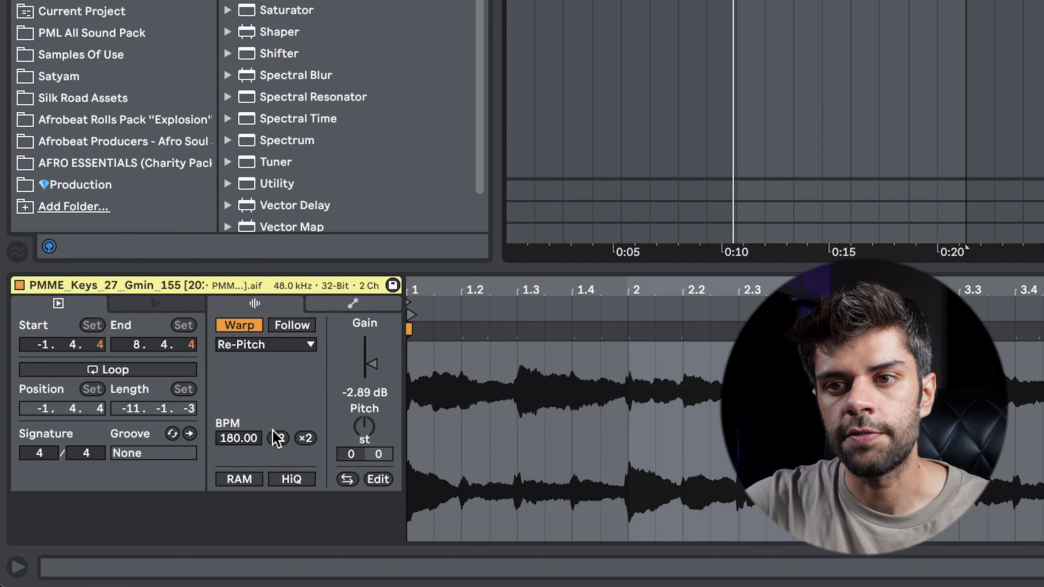
click(278, 438)
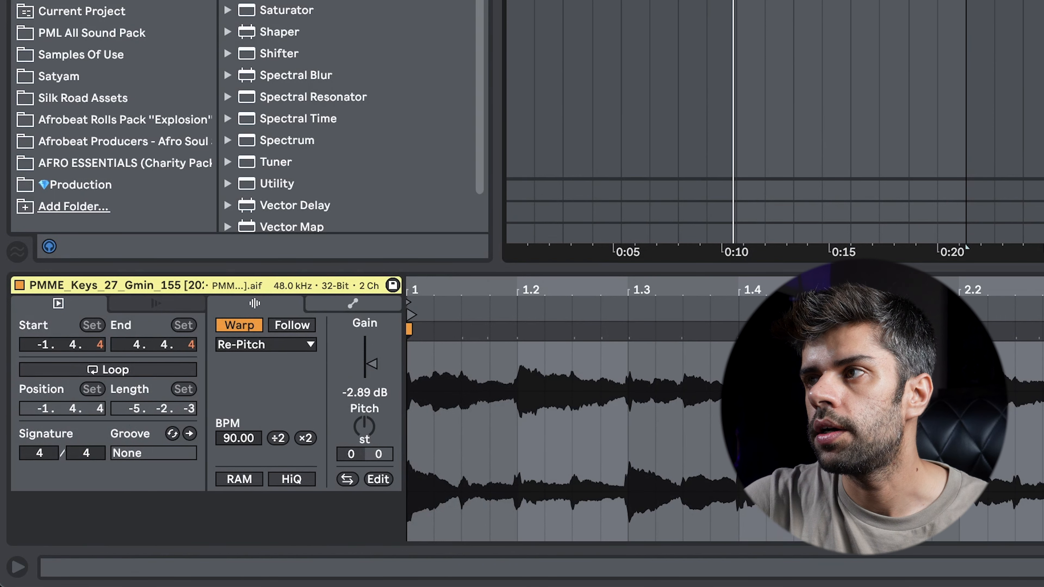
key(shift+Tab)
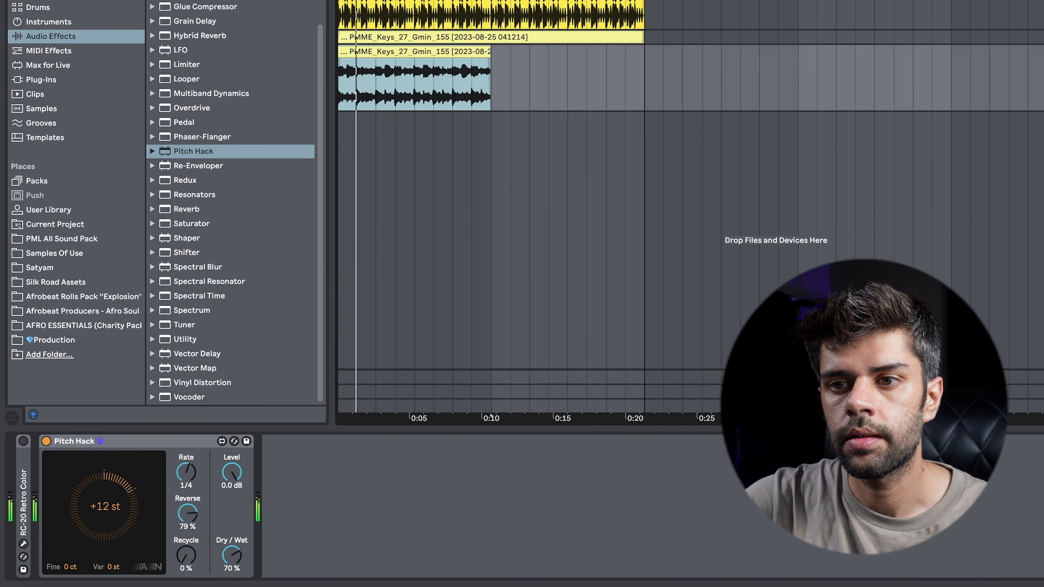
Set Pitch Hack's Reverse to 0%, Recycle to 56% and Dry/Wet to 0%.
mouse_move(232, 555)
mouse_down()
mouse_move(232, 586)
mouse_move(232, 555)
mouse_up()
mouse_move(187, 514)
mouse_down()
mouse_move(187, 551)
mouse_move(186, 531)
mouse_up()
drag(231, 555, 232, 584)
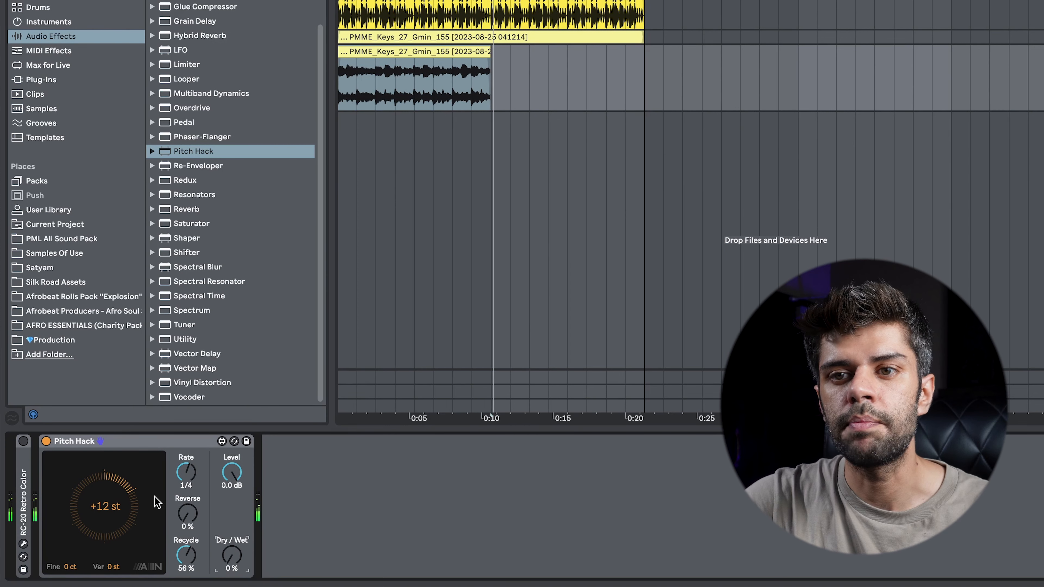